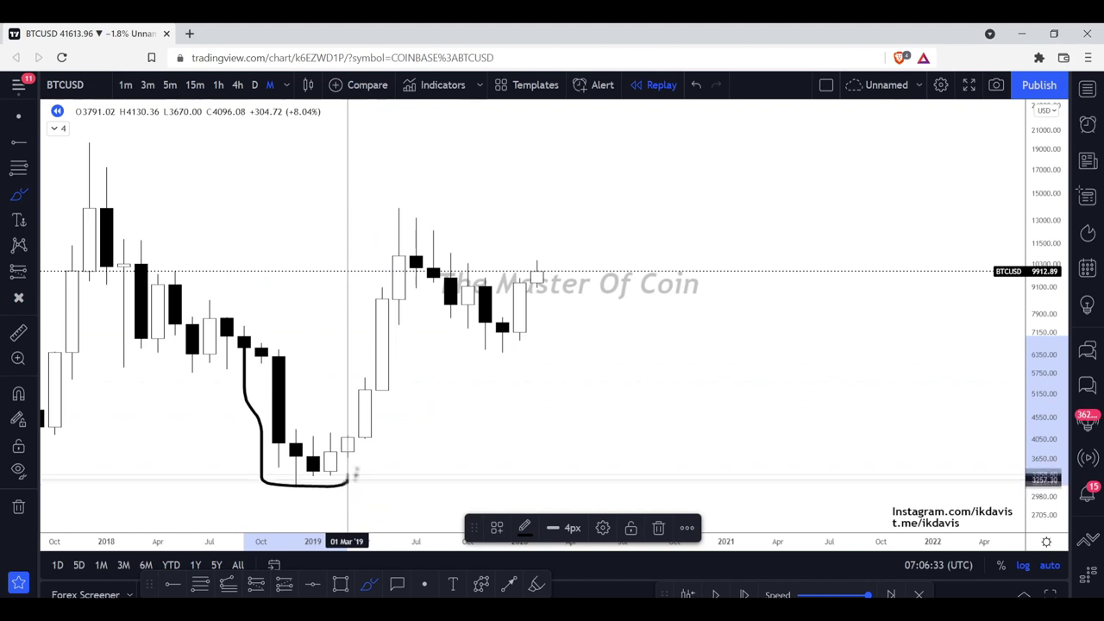
Undo the brush stroke and place horizontal levels at 4291.02, 3134.96 and about 3700
{"action": "key", "text": "ctrl+z"}
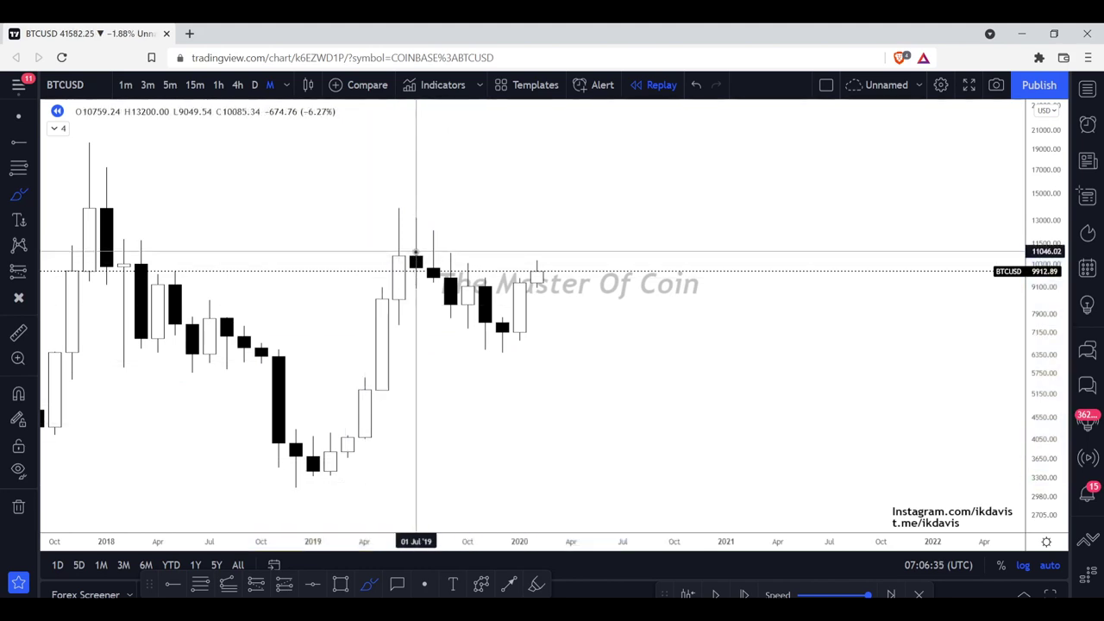
{"action": "left_click", "coordinate": [175, 586]}
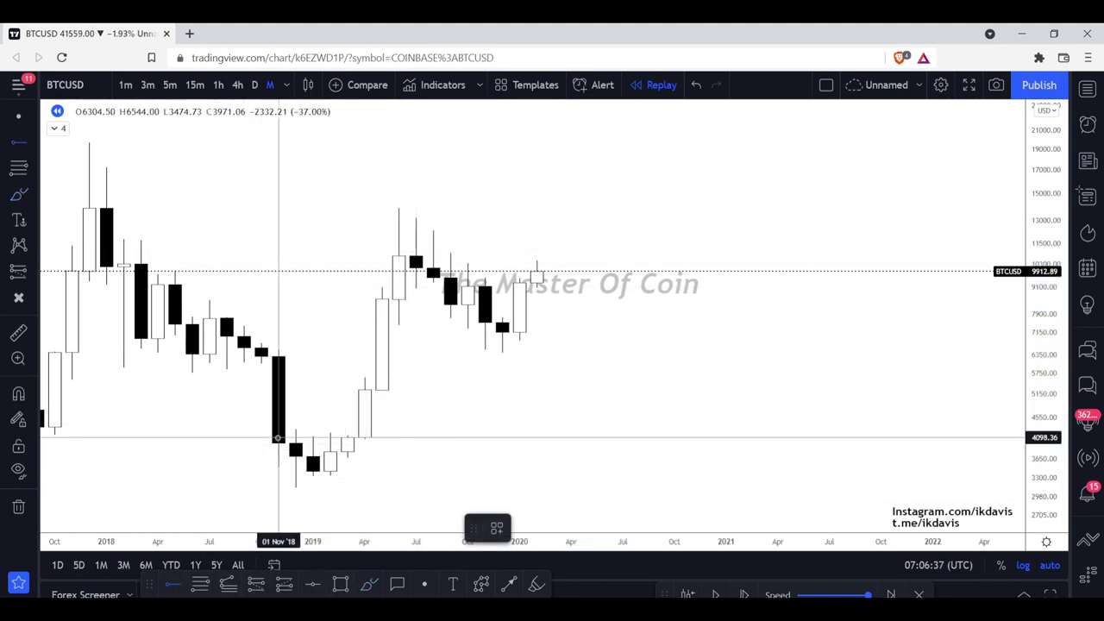
{"action": "left_click", "coordinate": [278, 429]}
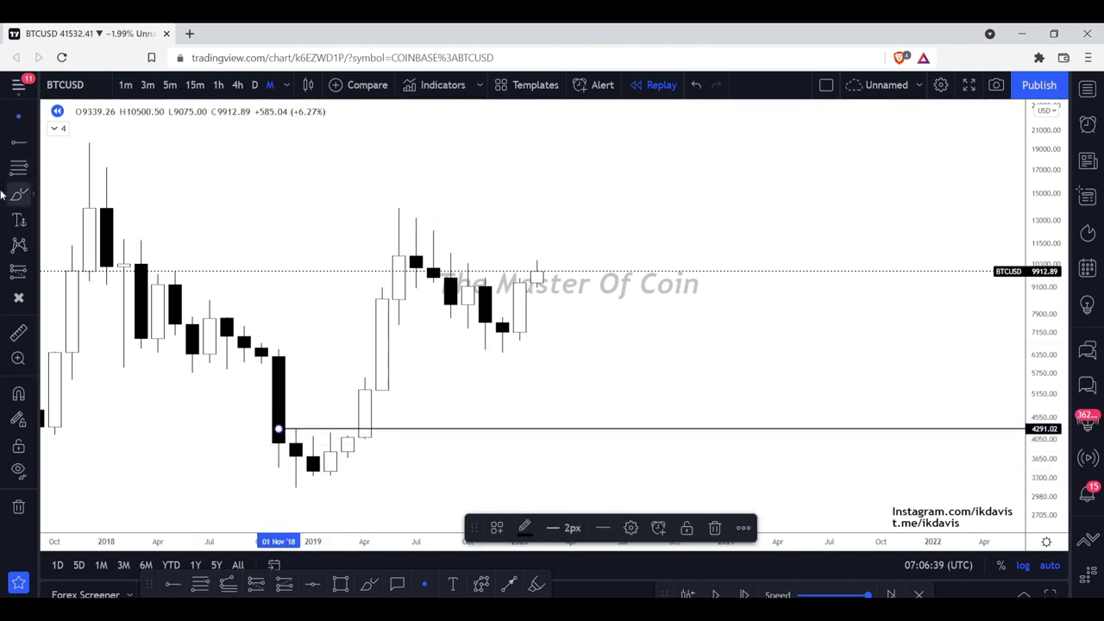
{"action": "key", "text": "alt+h"}
{"action": "left_click", "coordinate": [278, 487]}
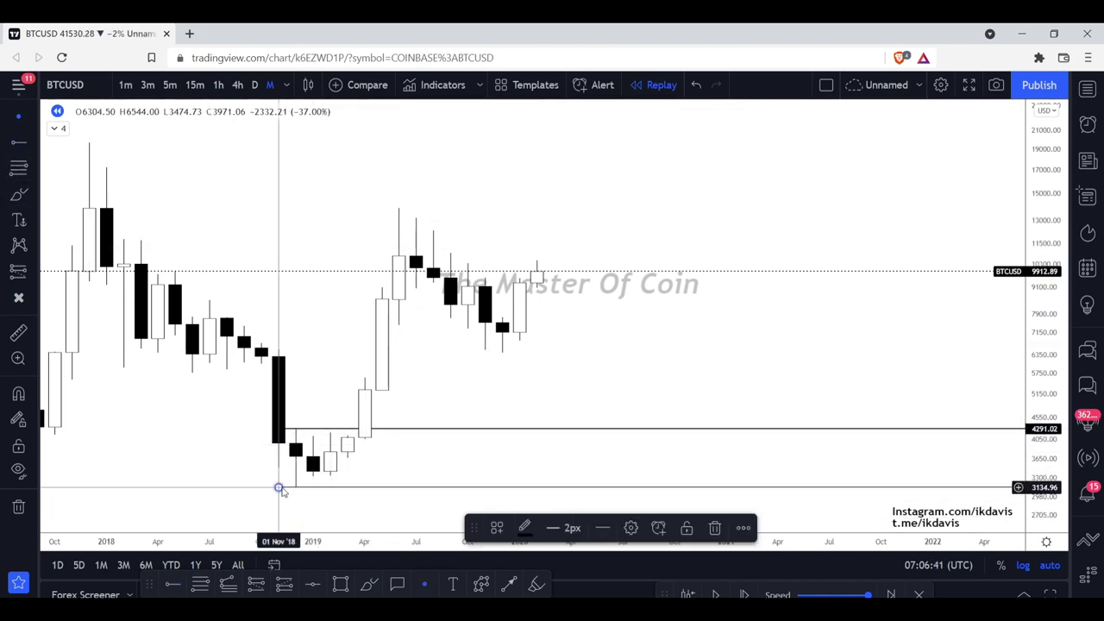
{"action": "key", "text": "alt+h"}
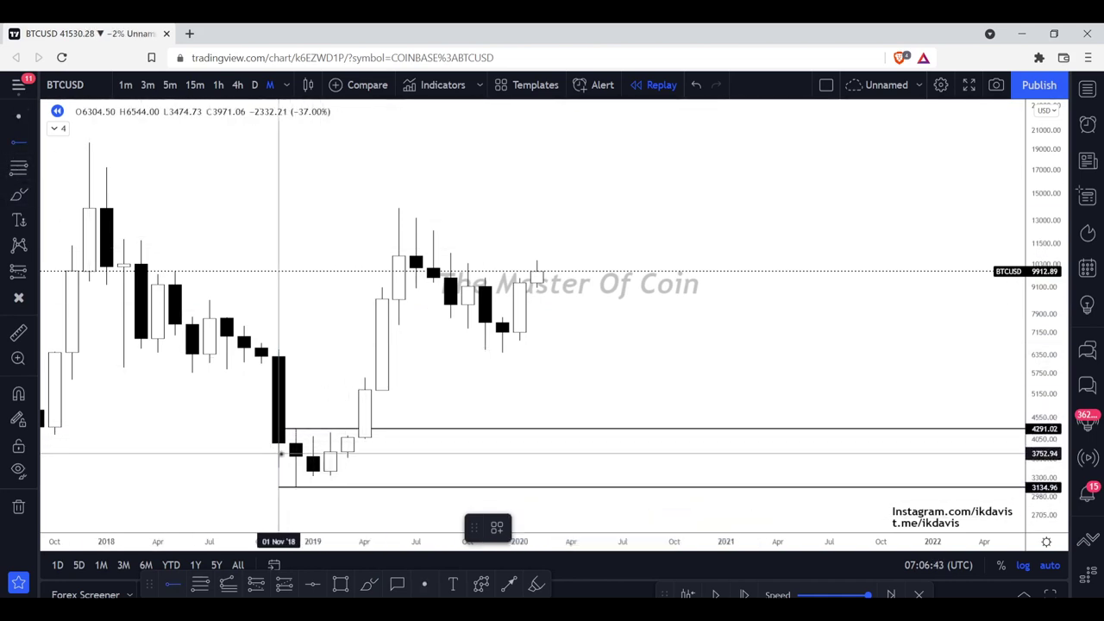
{"action": "left_click", "coordinate": [278, 454]}
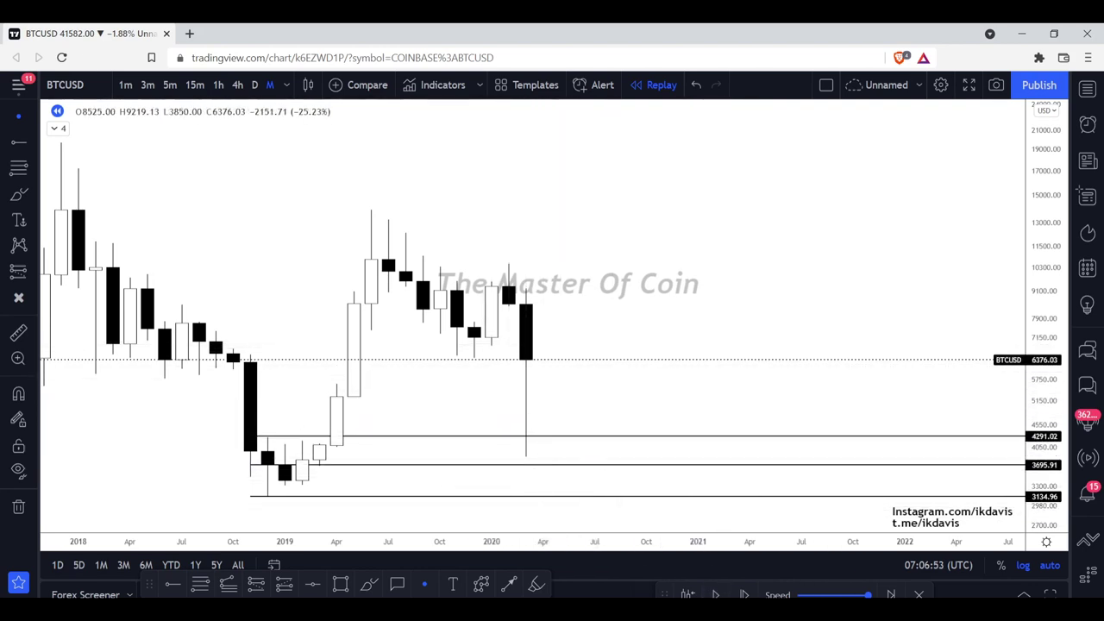
Pan back to 2018 and delete the 4200.73, 3695.91 and 3134.96 horizontal levels
{"action": "scroll", "coordinate": [598, 435], "scroll_direction": "down", "scroll_amount": 2}
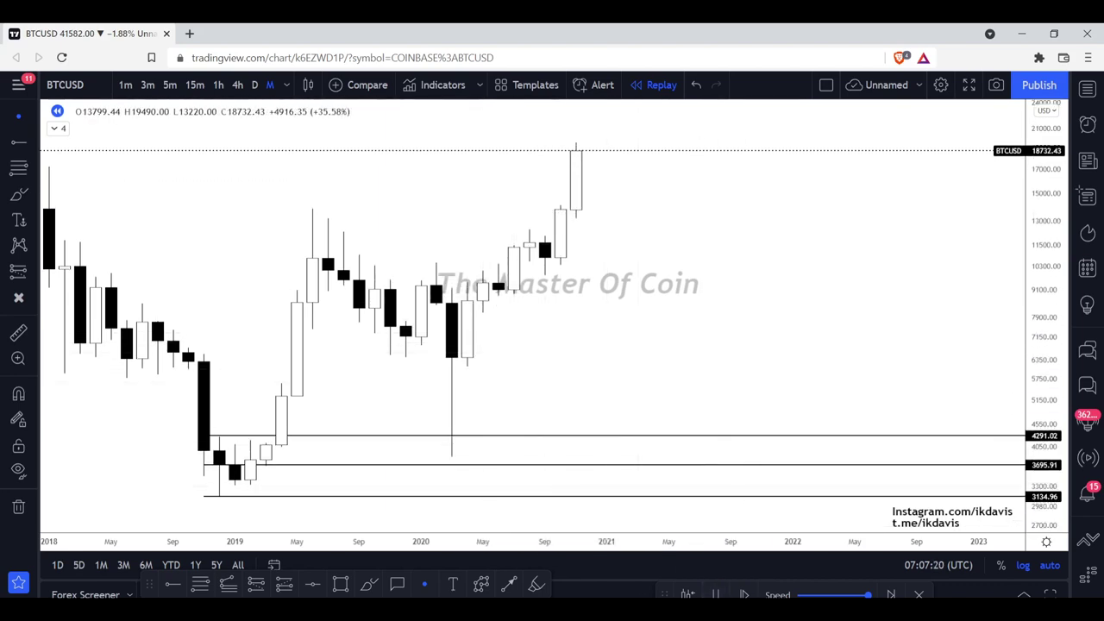
{"action": "left_click_drag", "start_coordinate": [514, 440], "coordinate": [665, 387]}
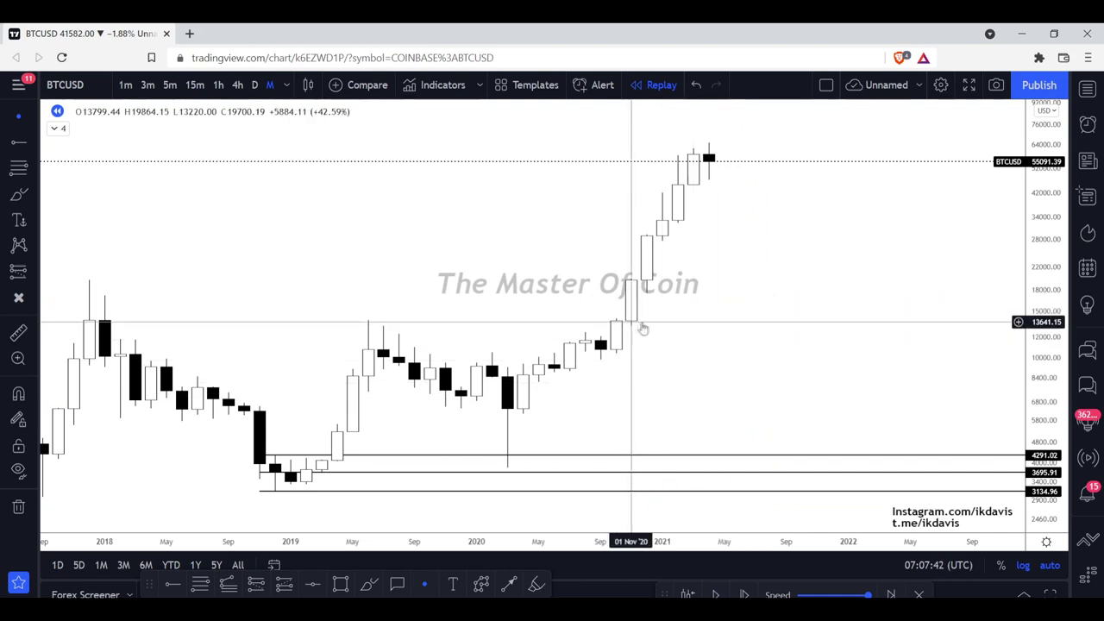
{"action": "scroll", "coordinate": [643, 328], "scroll_direction": "left", "scroll_amount": 3}
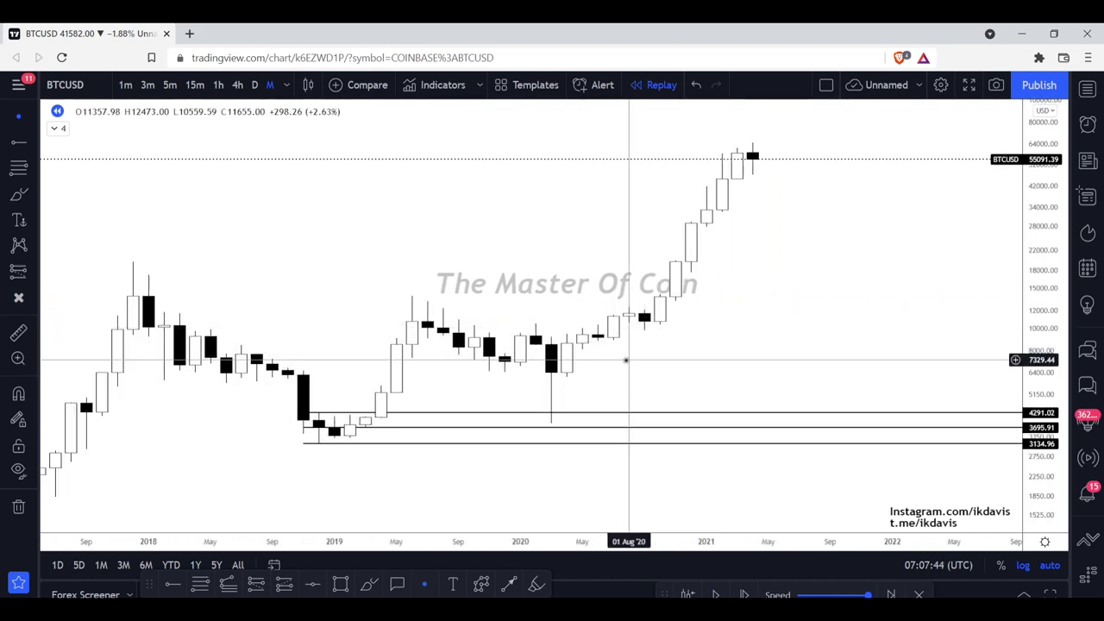
{"action": "left_click", "coordinate": [500, 415]}
{"action": "key", "text": "Delete"}
{"action": "left_click", "coordinate": [498, 427]}
{"action": "key", "text": "Delete"}
{"action": "left_click", "coordinate": [500, 443]}
{"action": "key", "text": "Delete"}
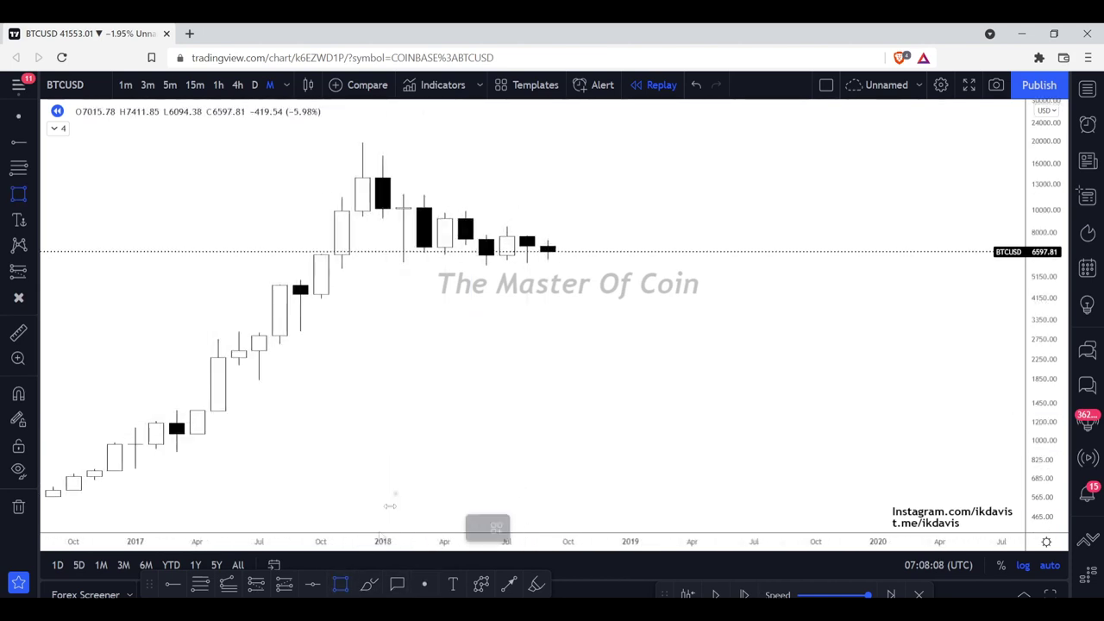
Draw two test rectangles below the 2018 candles, then select and delete them
{"action": "mouse_move", "coordinate": [403, 482]}
{"action": "left_mouse_down"}
{"action": "mouse_move", "coordinate": [419, 382]}
{"action": "mouse_move", "coordinate": [445, 366]}
{"action": "mouse_move", "coordinate": [507, 389]}
{"action": "mouse_move", "coordinate": [547, 286]}
{"action": "left_mouse_up"}
{"action": "left_click", "coordinate": [340, 584]}
{"action": "key", "text": "alt+shift+r"}
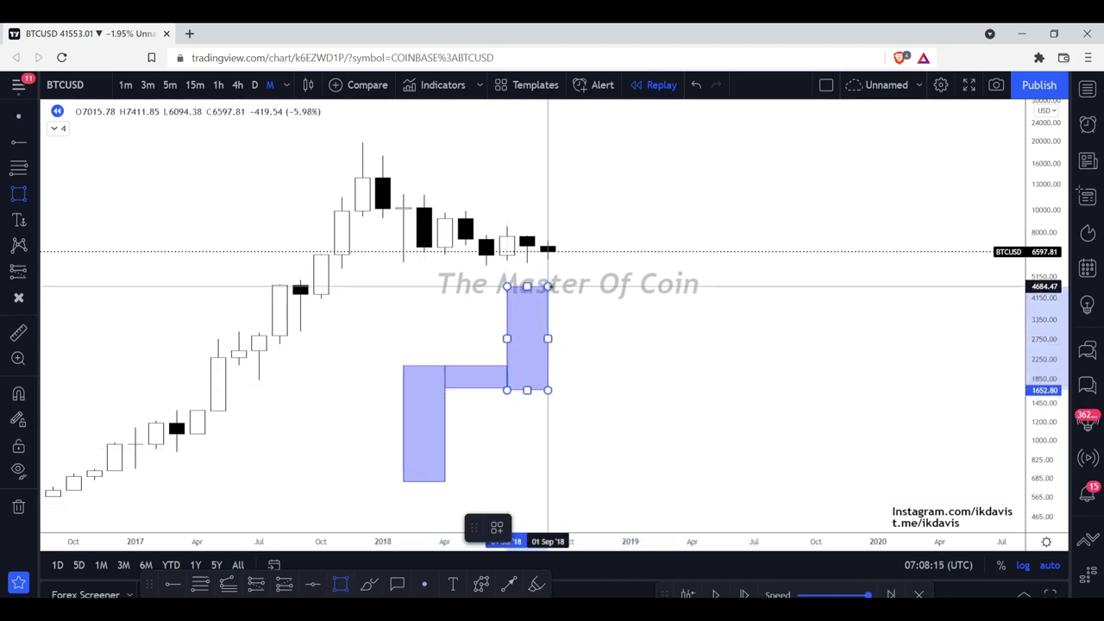
{"action": "left_click_drag", "start_coordinate": [604, 431], "coordinate": [634, 470]}
{"action": "key", "text": "Delete"}
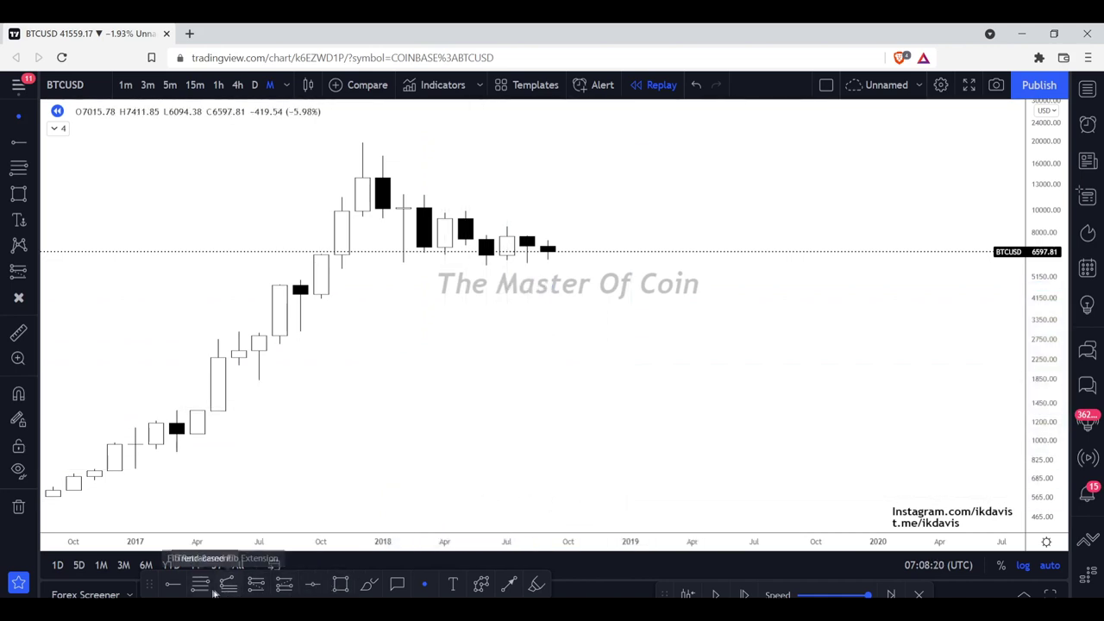
Draw and delete a rectangle around the Jul 2017 candles, then undo a brush stroke
{"action": "left_click", "coordinate": [172, 585]}
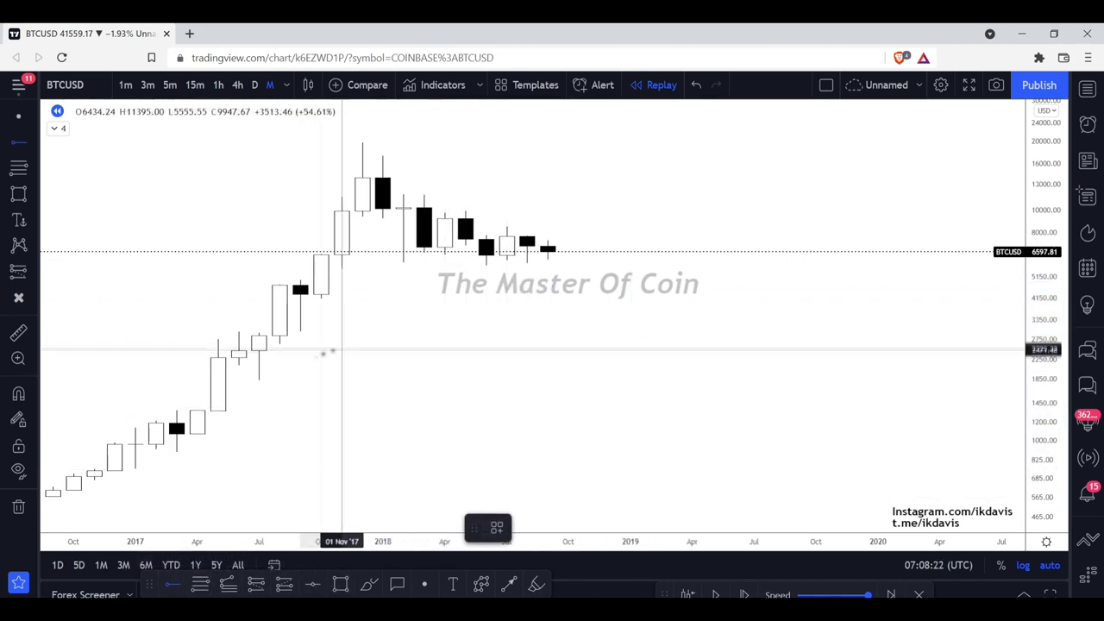
{"action": "left_click", "coordinate": [341, 585]}
{"action": "mouse_move", "coordinate": [259, 356]}
{"action": "left_mouse_down"}
{"action": "mouse_move", "coordinate": [296, 358]}
{"action": "mouse_move", "coordinate": [317, 281]}
{"action": "mouse_move", "coordinate": [280, 293]}
{"action": "mouse_move", "coordinate": [321, 333]}
{"action": "mouse_move", "coordinate": [338, 197]}
{"action": "left_mouse_up"}
{"action": "key", "text": "Delete"}
{"action": "left_click", "coordinate": [369, 585]}
{"action": "left_click", "coordinate": [695, 85]}
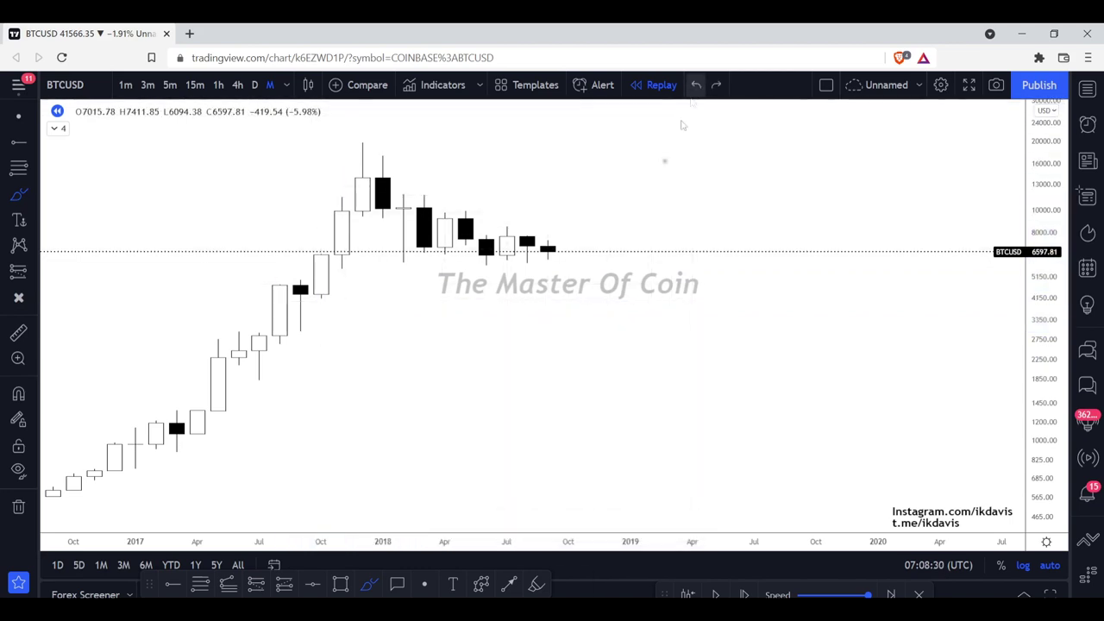
Place horizontal levels at 5033.42, 2957.76 and near 3858
{"action": "left_click", "coordinate": [172, 585]}
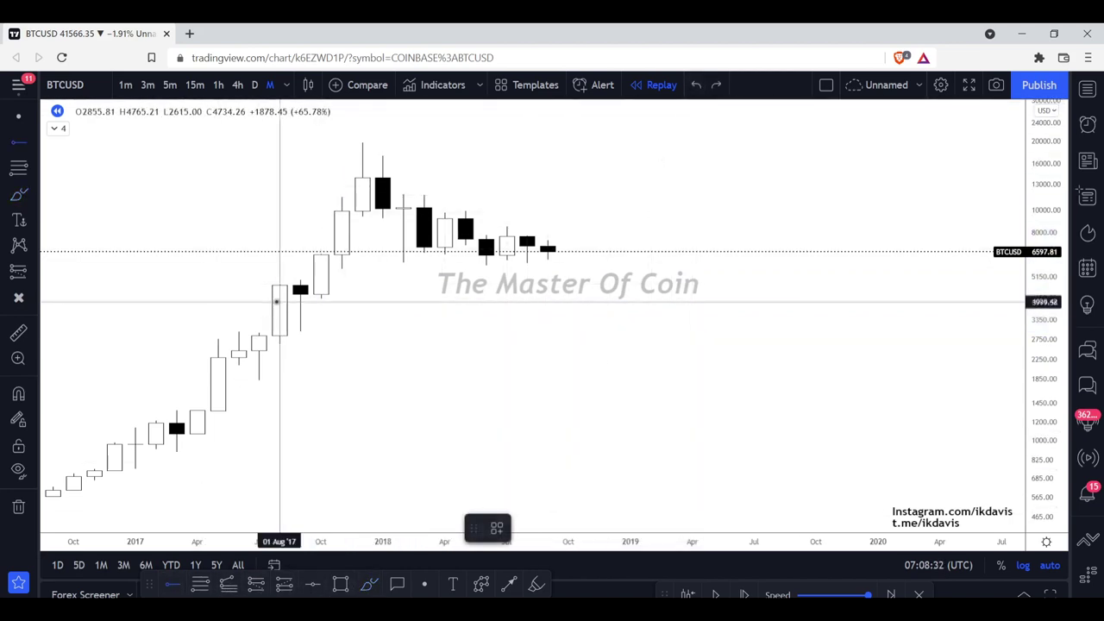
{"action": "left_click", "coordinate": [280, 280]}
{"action": "left_click", "coordinate": [18, 143]}
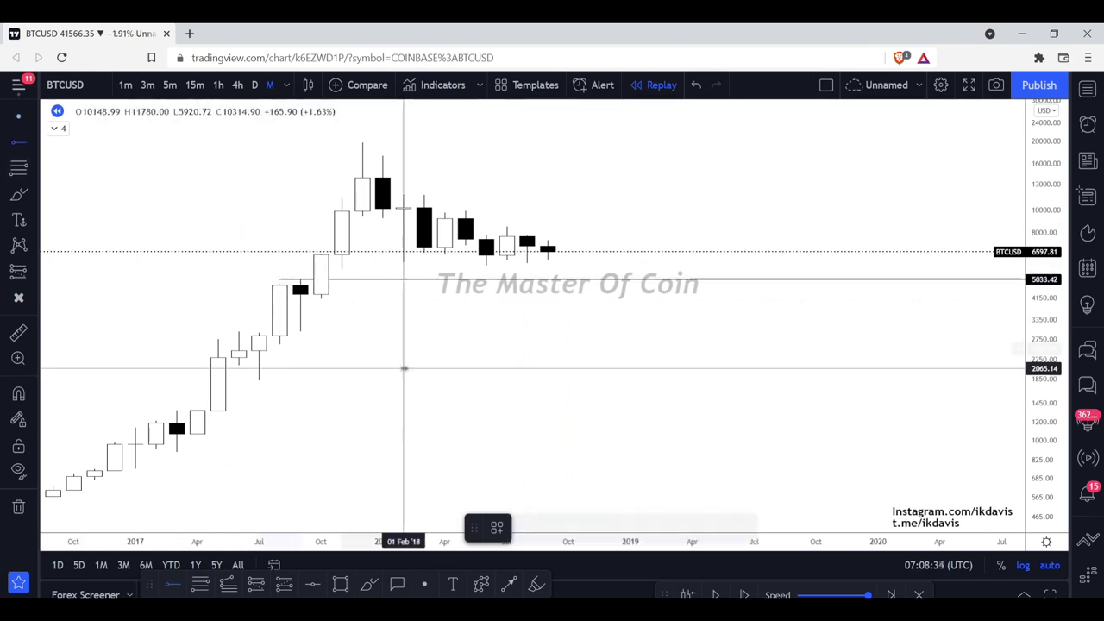
{"action": "left_click", "coordinate": [278, 331]}
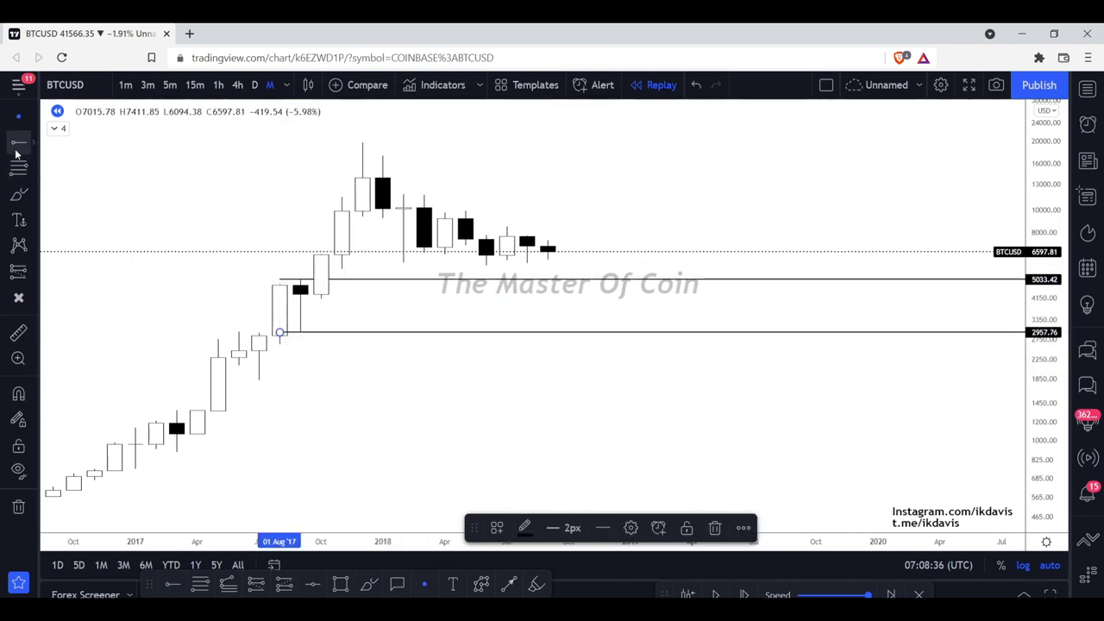
{"action": "key", "text": "alt+h"}
{"action": "left_click", "coordinate": [278, 307]}
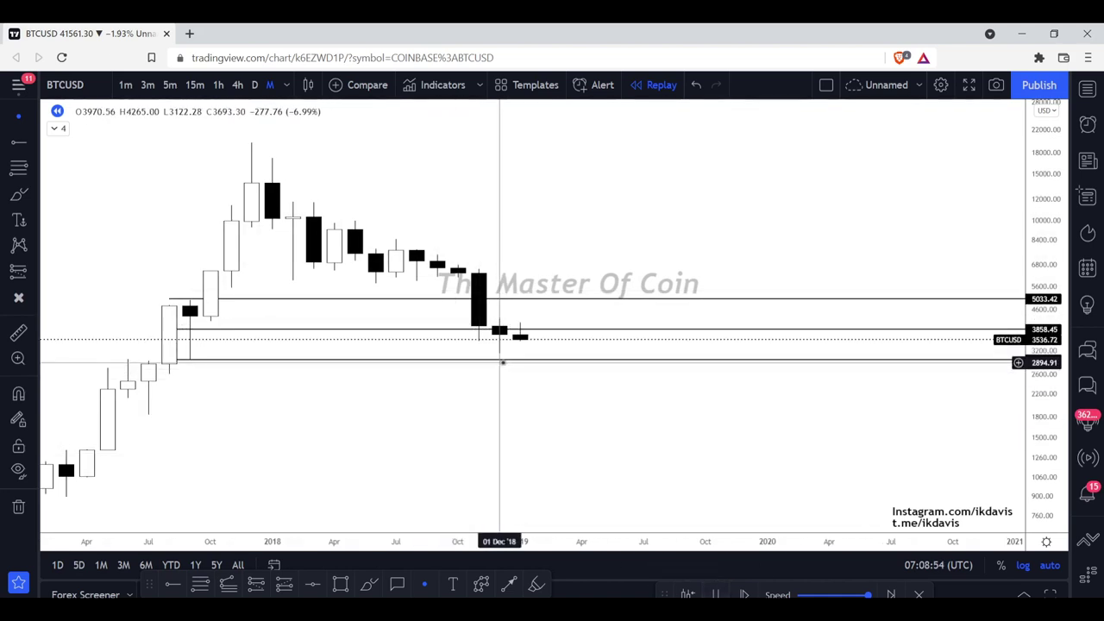
Nudge the lowest level up slightly and zoom the chart out
{"action": "left_click_drag", "start_coordinate": [502, 362], "coordinate": [509, 367]}
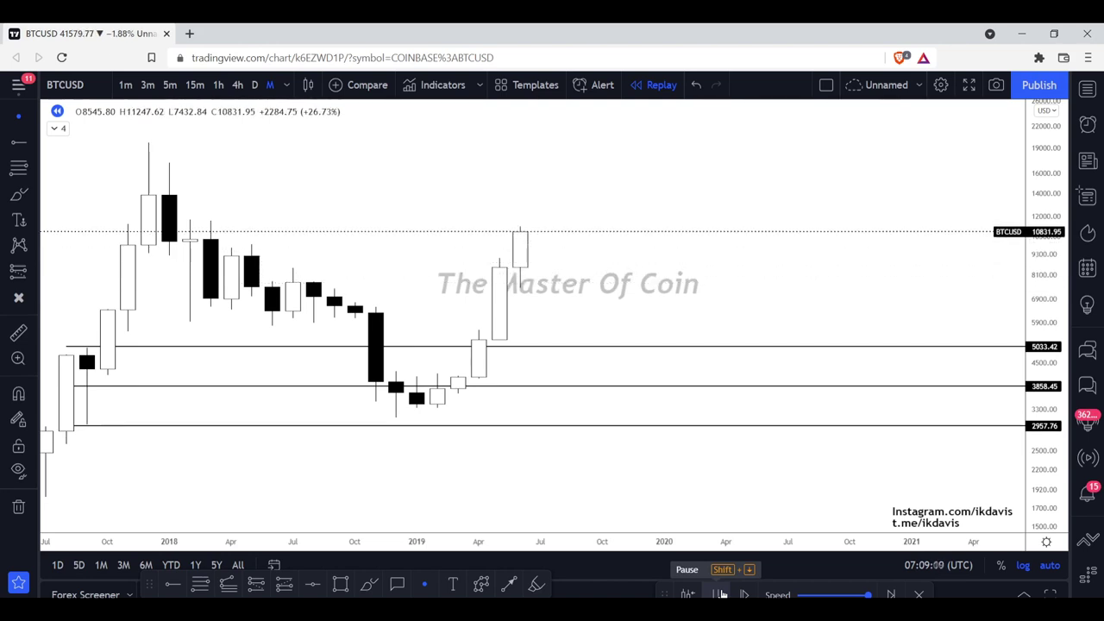
{"action": "scroll", "coordinate": [394, 370], "scroll_direction": "down", "scroll_amount": 3}
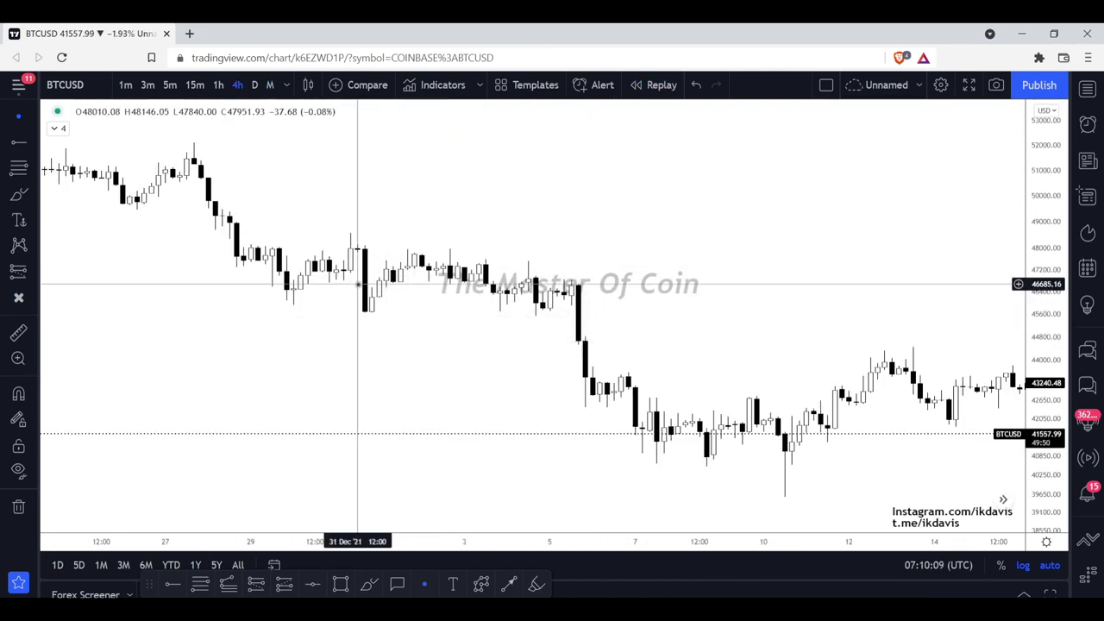
Draw and select test rectangles, then draw a brush hook around the tall late-December candle
{"action": "left_click", "coordinate": [32, 198]}
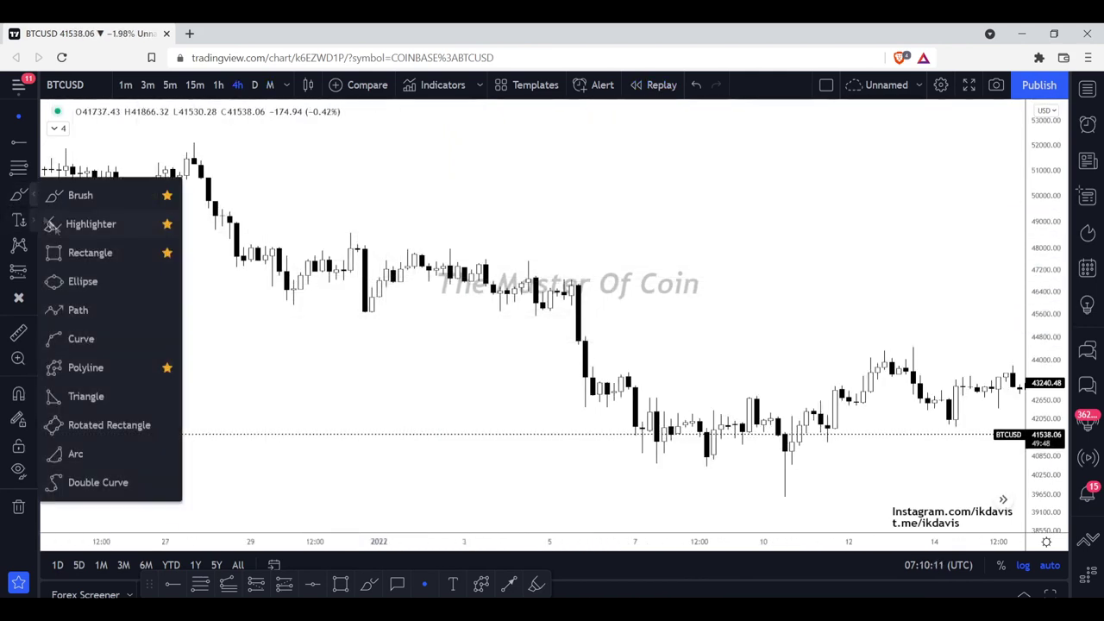
{"action": "left_click", "coordinate": [86, 250]}
{"action": "mouse_move", "coordinate": [223, 431]}
{"action": "left_mouse_down"}
{"action": "mouse_move", "coordinate": [237, 358]}
{"action": "mouse_move", "coordinate": [251, 345]}
{"action": "mouse_move", "coordinate": [322, 368]}
{"action": "mouse_move", "coordinate": [343, 436]}
{"action": "left_mouse_up"}
{"action": "left_click", "coordinate": [19, 193]}
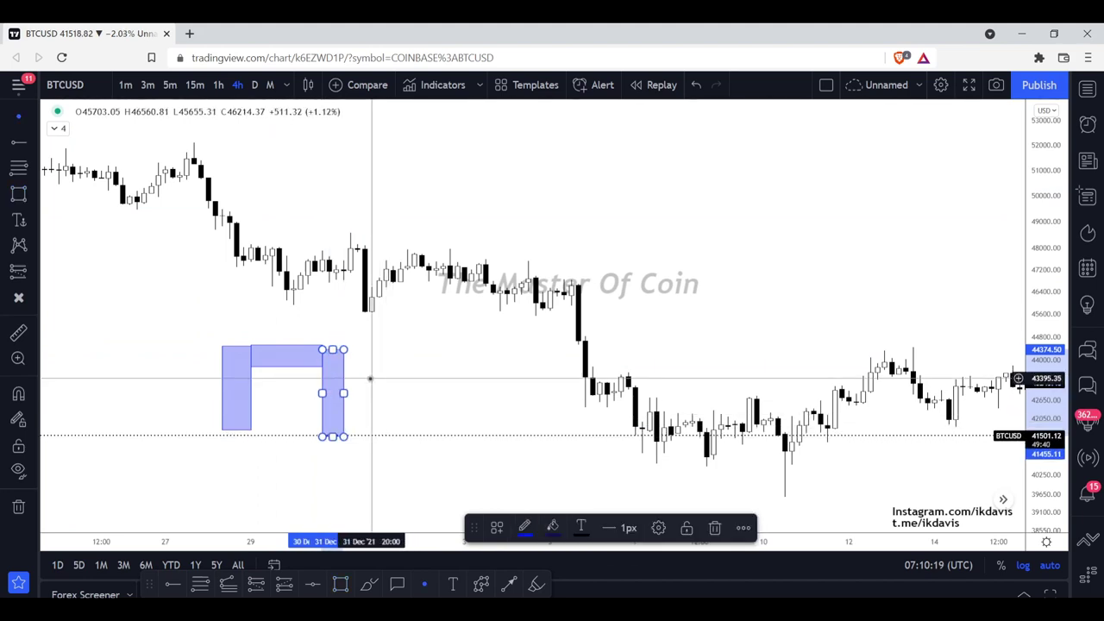
{"action": "left_click_drag", "start_coordinate": [164, 333], "coordinate": [471, 469]}
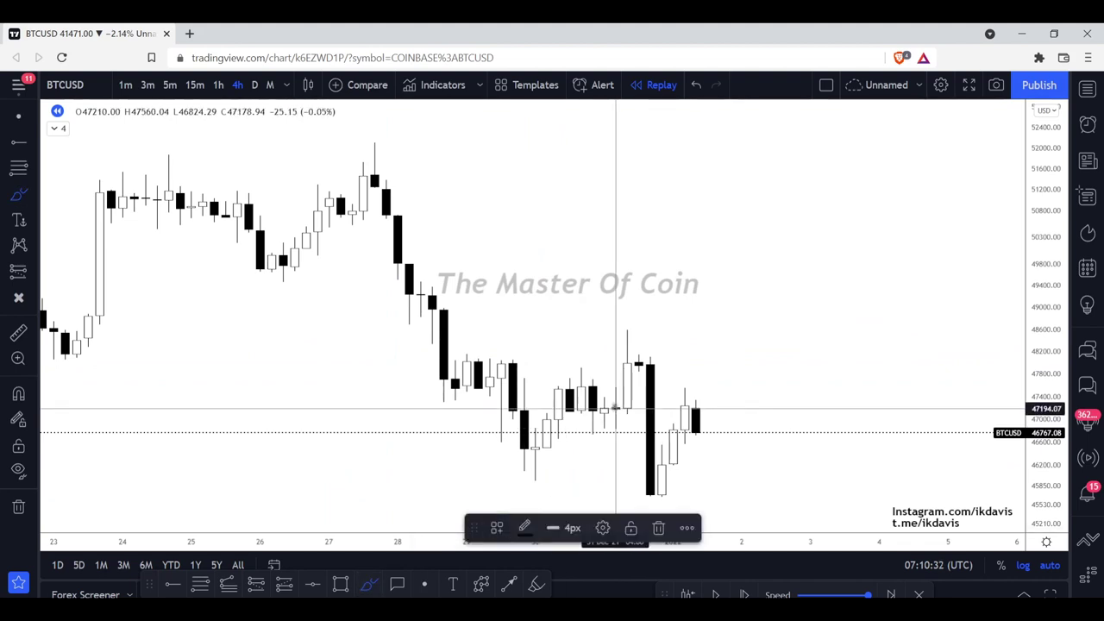
{"action": "mouse_move", "coordinate": [616, 345]}
{"action": "left_mouse_down"}
{"action": "mouse_move", "coordinate": [660, 361]}
{"action": "mouse_move", "coordinate": [648, 421]}
{"action": "left_mouse_up"}
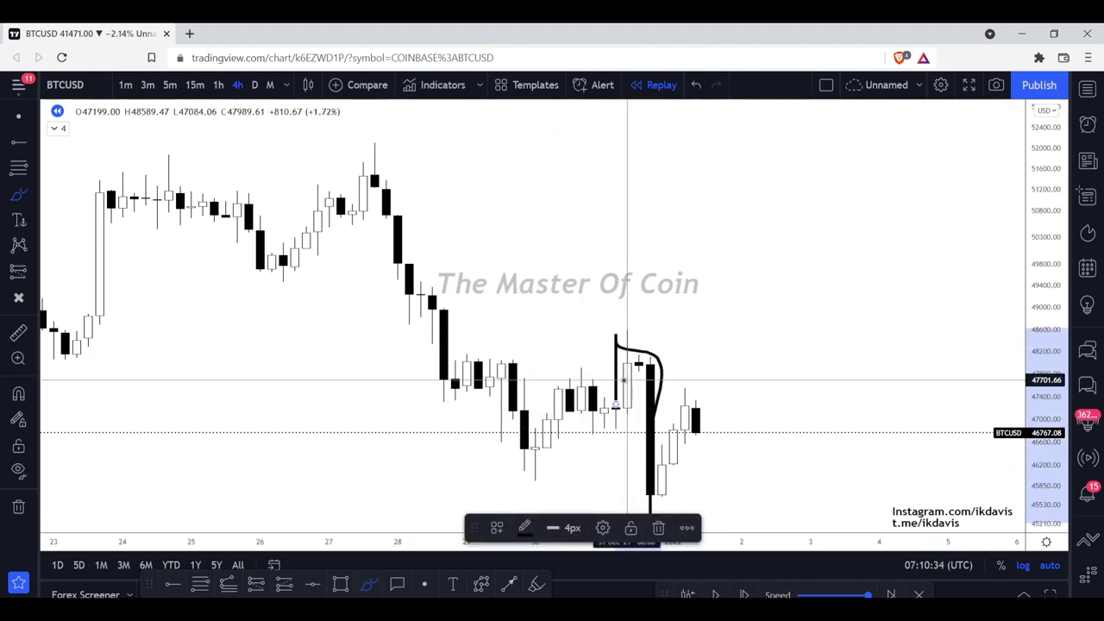
{"action": "key", "text": "ctrl+z"}
Place a horizontal ray at the 47855 level
{"action": "left_click", "coordinate": [173, 585]}
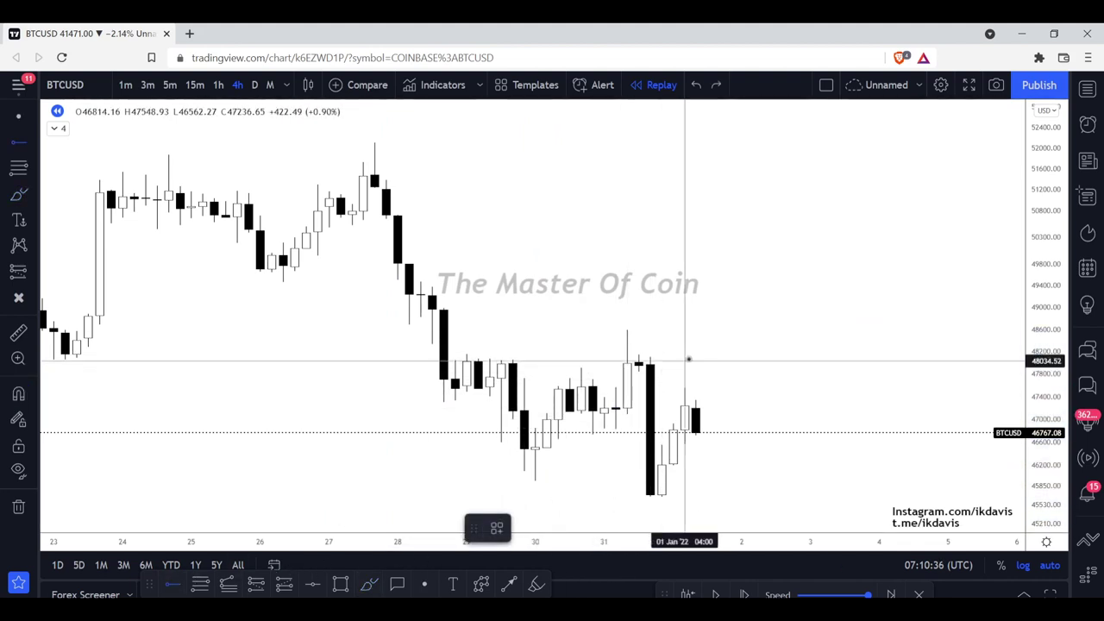
{"action": "left_click", "coordinate": [628, 370]}
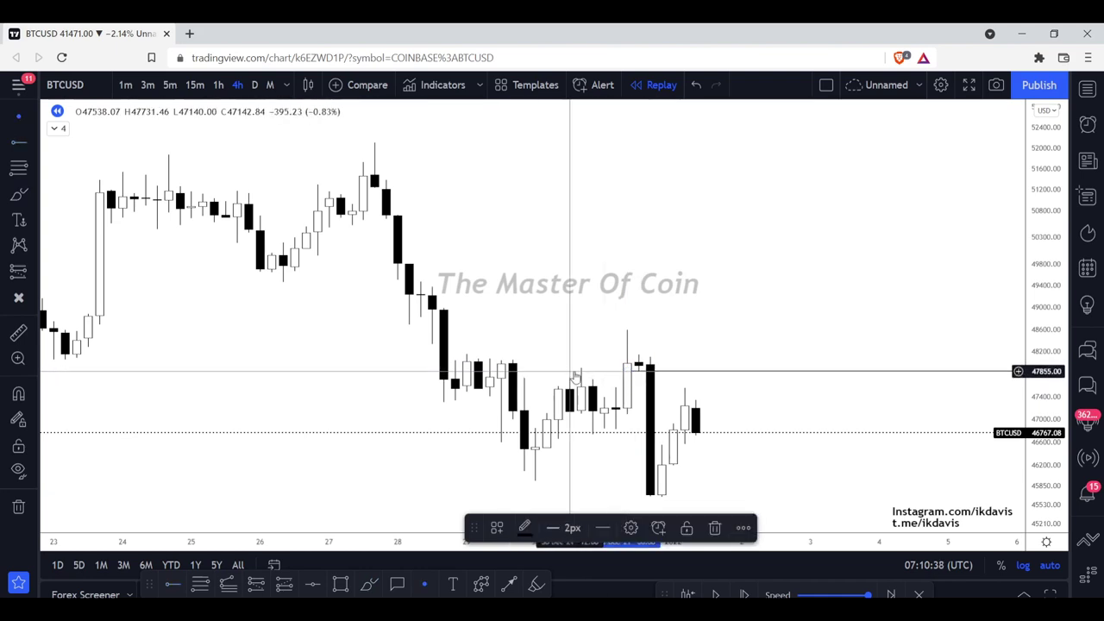
{"action": "left_click", "coordinate": [242, 525]}
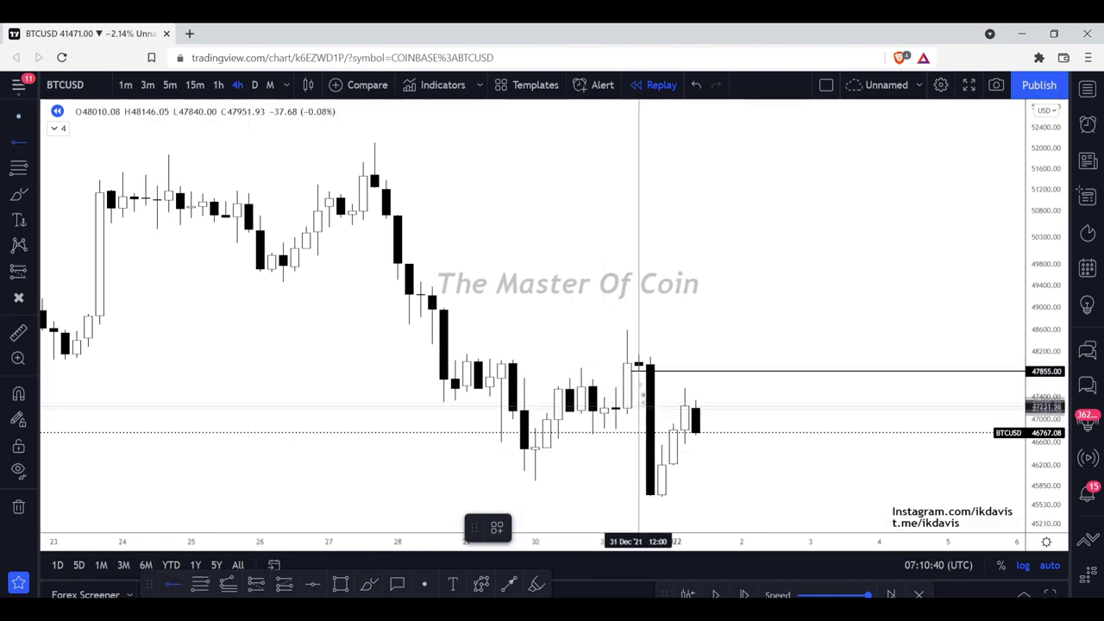
Add a second ray at the candle top and nudge it to about 48146
{"action": "scroll", "coordinate": [604, 345], "scroll_direction": "up", "scroll_amount": 3}
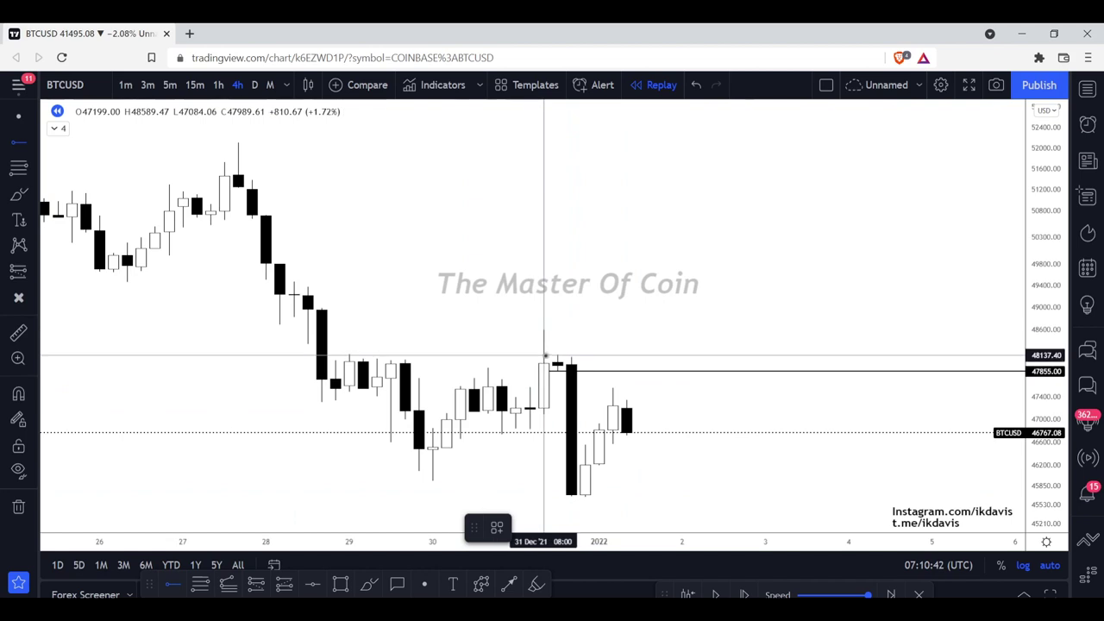
{"action": "left_click", "coordinate": [544, 353]}
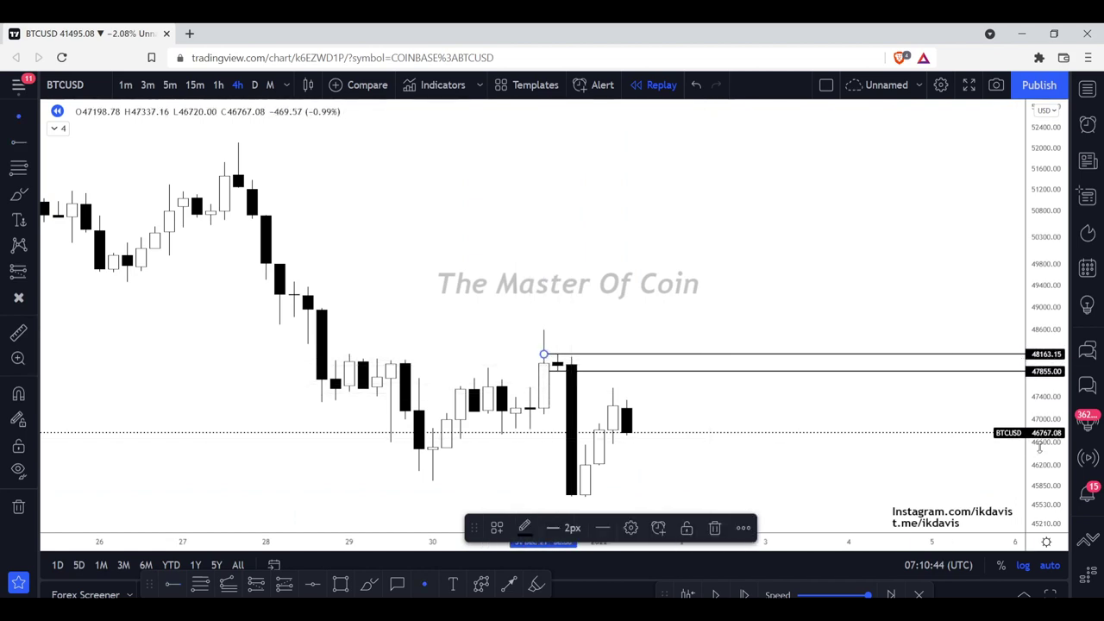
{"action": "left_click", "coordinate": [862, 419]}
{"action": "left_click_drag", "start_coordinate": [863, 419], "coordinate": [821, 365]}
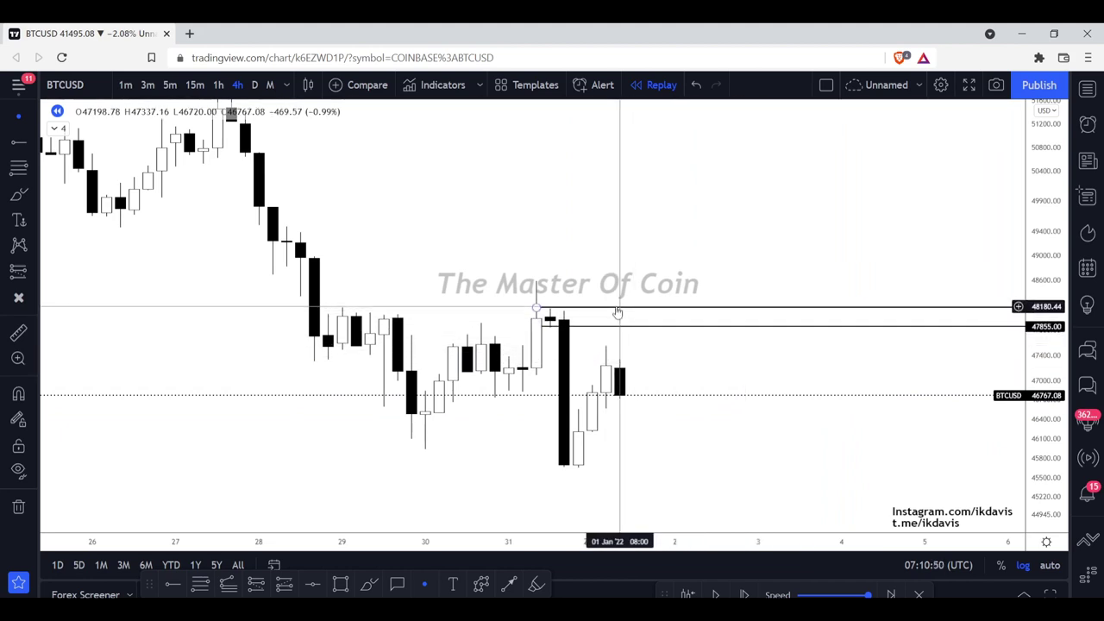
{"action": "left_click", "coordinate": [584, 310]}
{"action": "left_click_drag", "start_coordinate": [584, 313], "coordinate": [596, 306]}
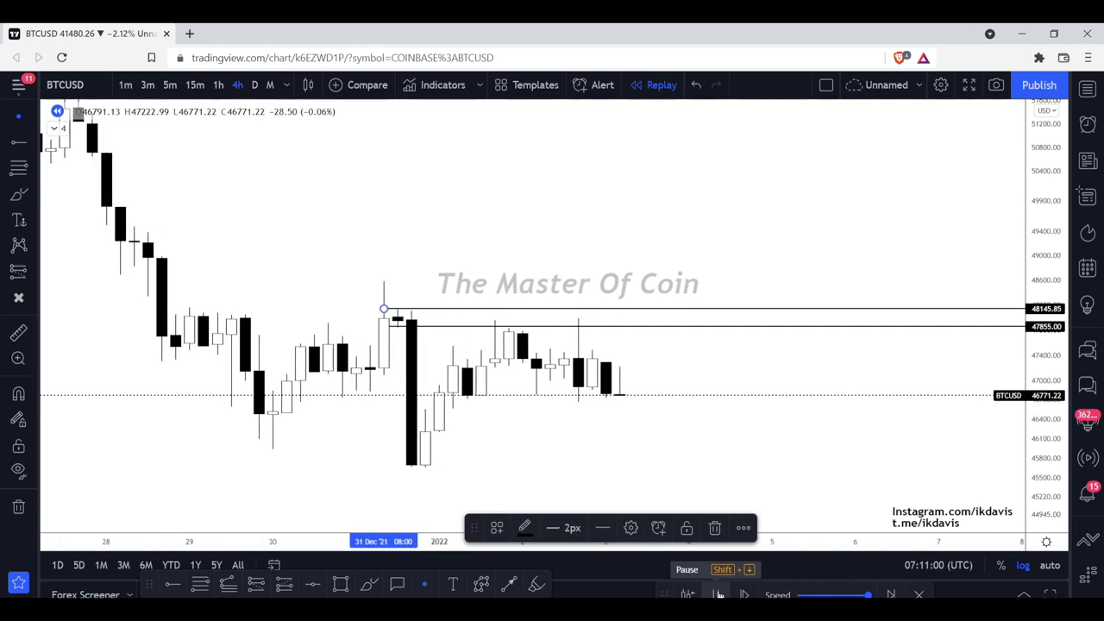
Pause the replay, zoom out and jump to the latest bars, framing both rays
{"action": "left_click", "coordinate": [718, 595]}
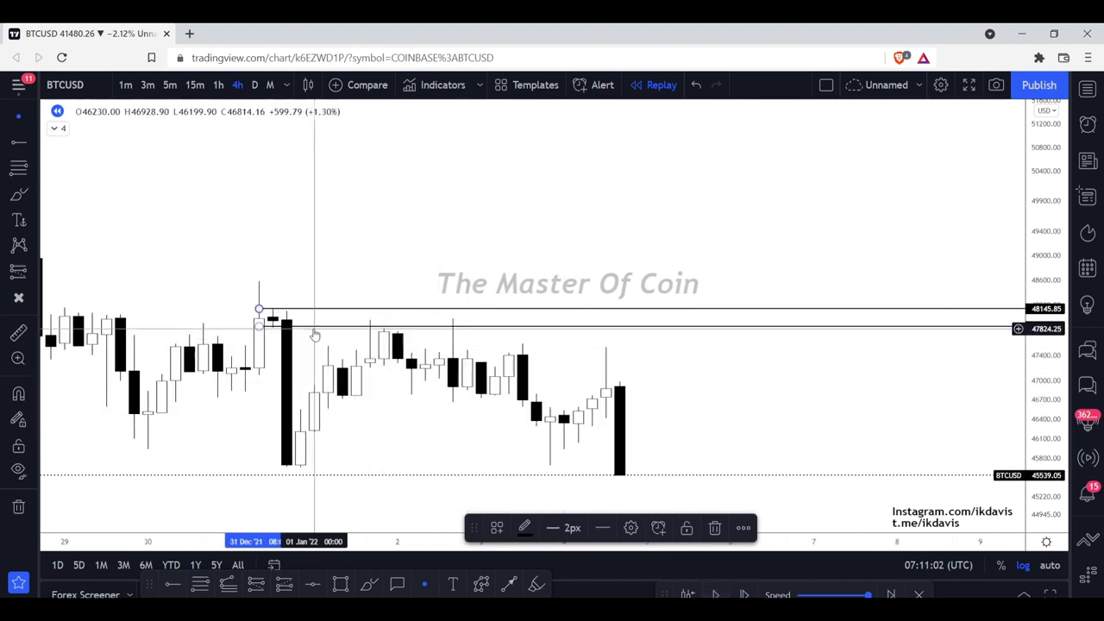
{"action": "left_click_drag", "start_coordinate": [223, 315], "coordinate": [402, 322]}
{"action": "mouse_move", "coordinate": [310, 312]}
{"action": "left_mouse_down"}
{"action": "mouse_move", "coordinate": [216, 319]}
{"action": "mouse_move", "coordinate": [306, 321]}
{"action": "left_mouse_up"}
{"action": "scroll", "coordinate": [645, 440], "scroll_direction": "down", "scroll_amount": 1}
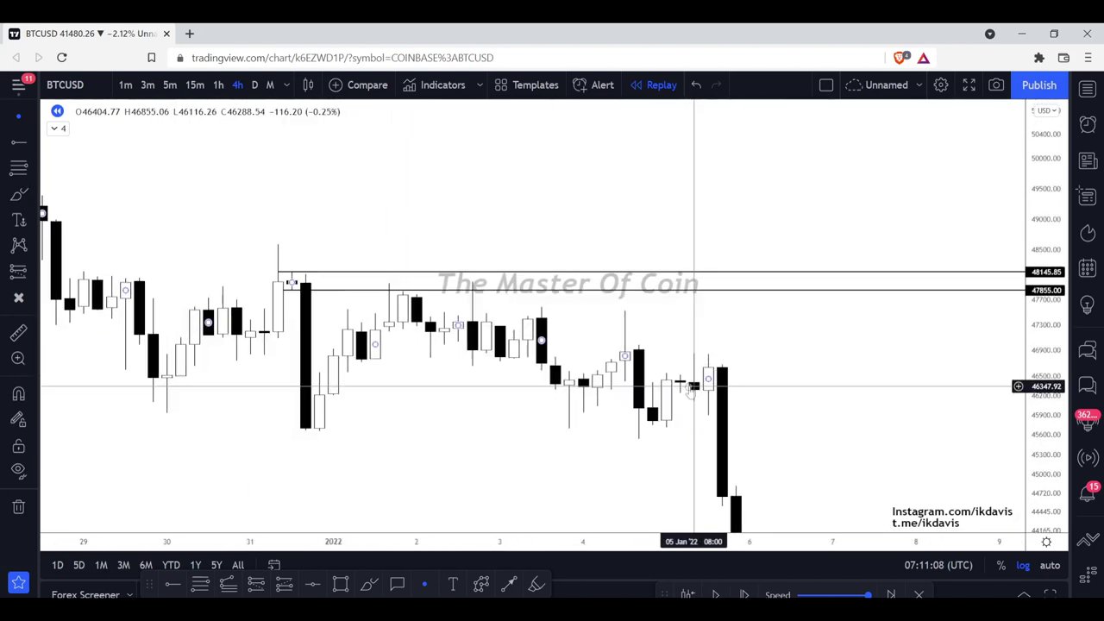
{"action": "scroll", "coordinate": [917, 507], "scroll_direction": "down", "scroll_amount": 3}
{"action": "left_click", "coordinate": [1003, 498]}
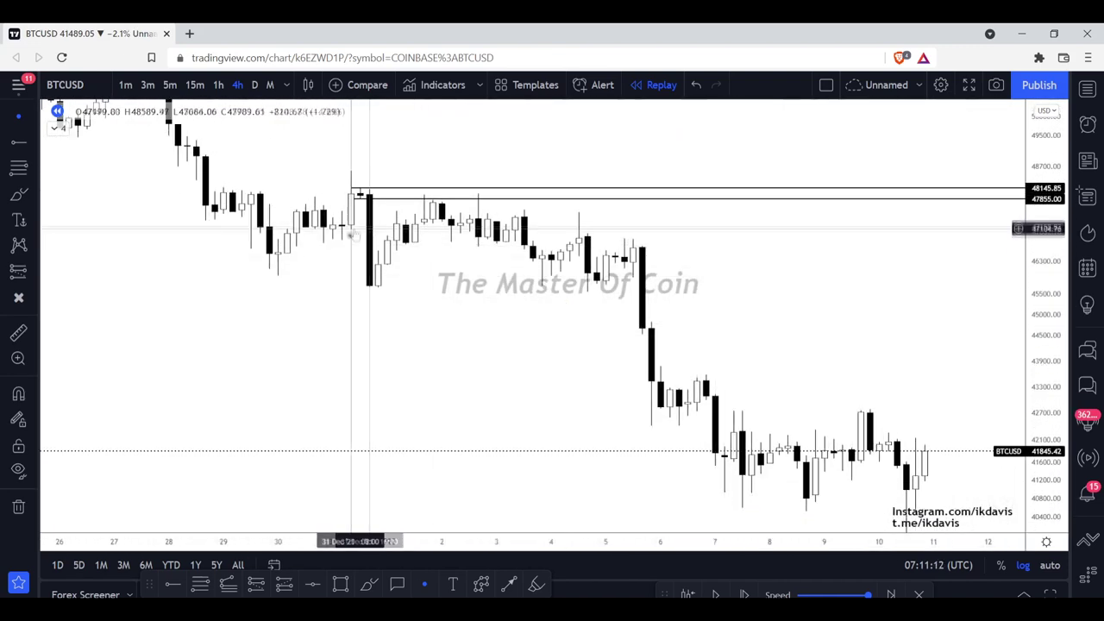
{"action": "left_click_drag", "start_coordinate": [388, 211], "coordinate": [443, 297]}
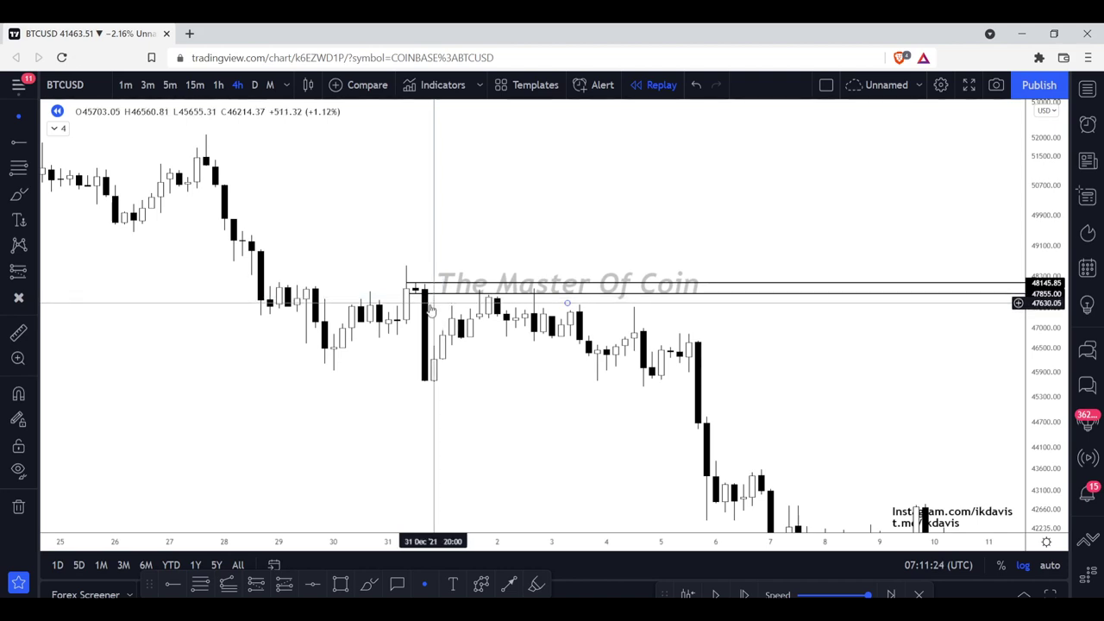
Draw a brush arc above the late-December peak, undoing the extra loop around 28 Dec
{"action": "left_click", "coordinate": [368, 584]}
{"action": "mouse_move", "coordinate": [424, 276]}
{"action": "left_mouse_down"}
{"action": "mouse_move", "coordinate": [406, 259]}
{"action": "mouse_move", "coordinate": [316, 258]}
{"action": "left_mouse_up"}
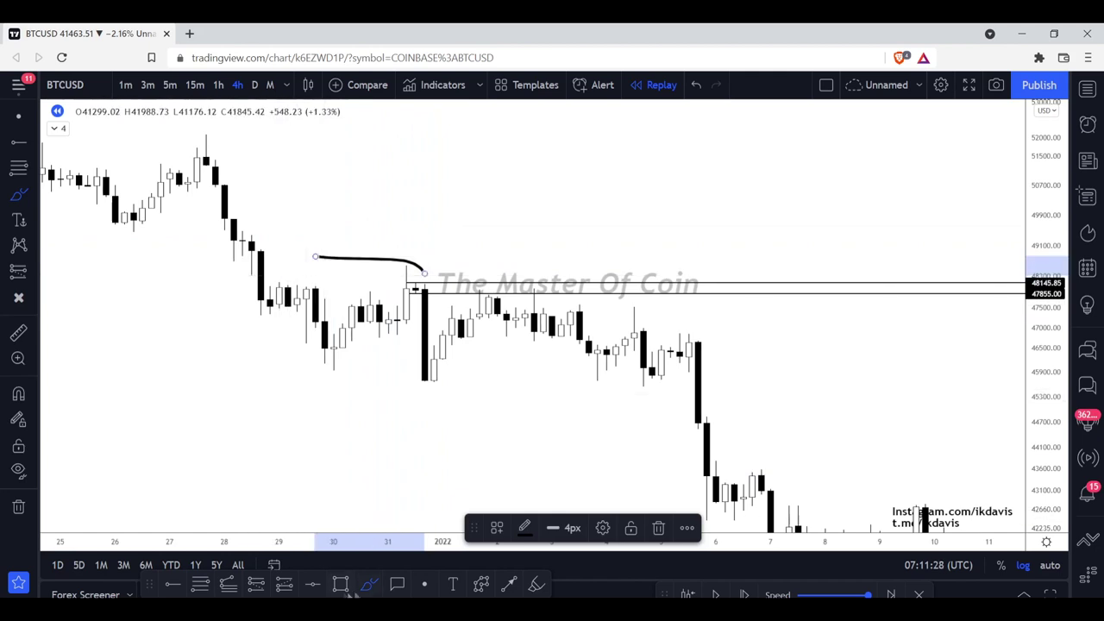
{"action": "mouse_move", "coordinate": [243, 194]}
{"action": "left_mouse_down"}
{"action": "mouse_move", "coordinate": [204, 252]}
{"action": "mouse_move", "coordinate": [271, 235]}
{"action": "mouse_move", "coordinate": [269, 246]}
{"action": "left_mouse_up"}
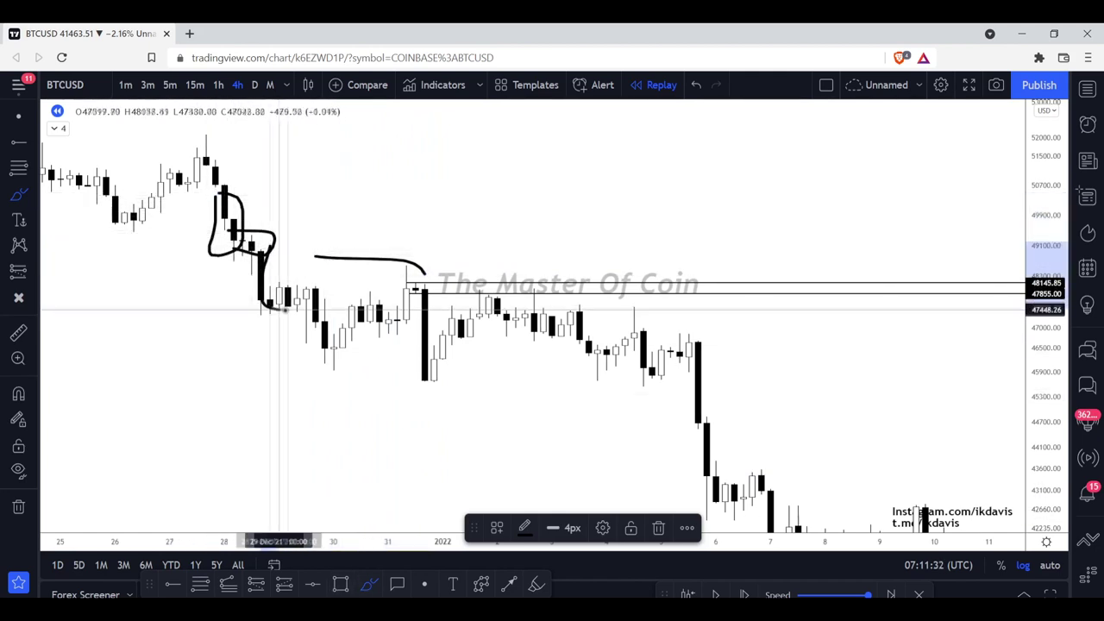
{"action": "key", "text": "ctrl+z"}
{"action": "key", "text": "ctrl+z"}
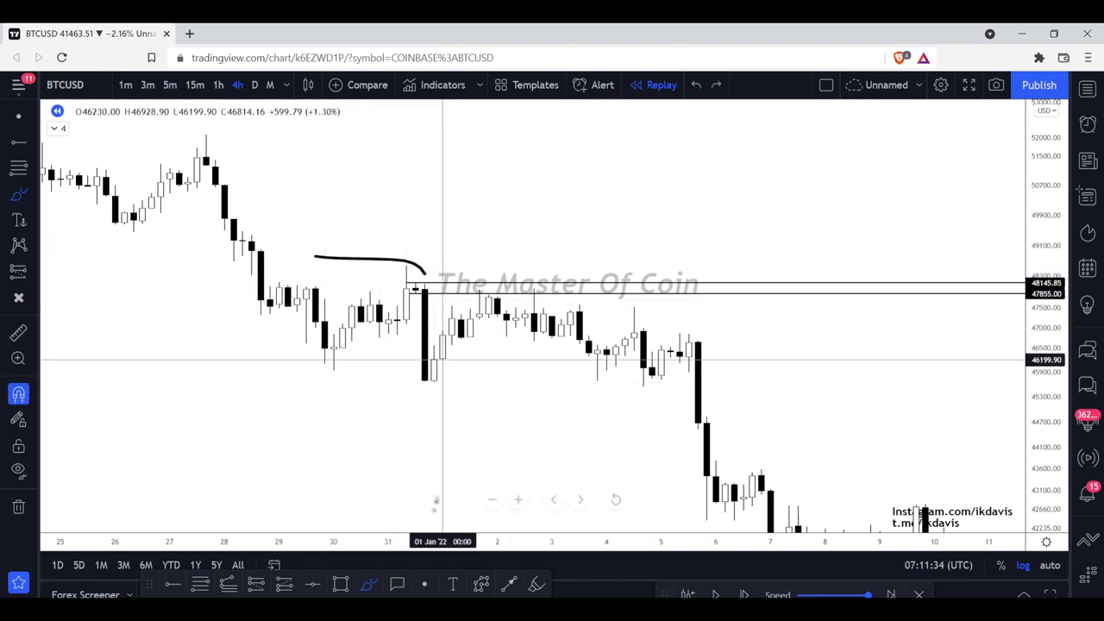
{"action": "left_click", "coordinate": [341, 584]}
{"action": "key", "text": "alt+h"}
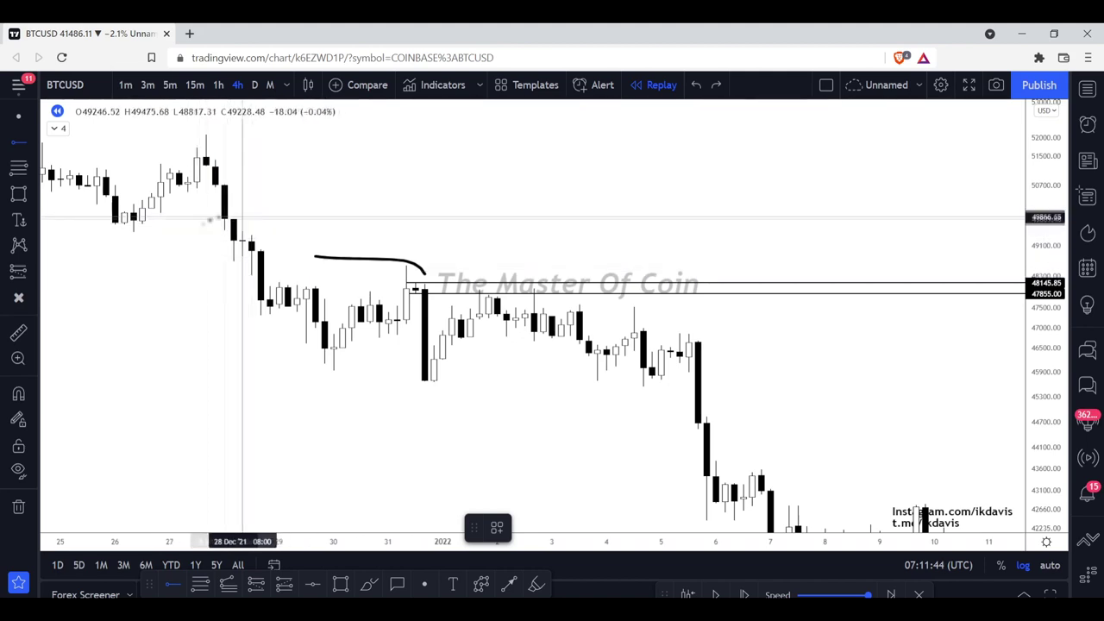
Add horizontal lines at 48345.72 and 49505.65
{"action": "left_click", "coordinate": [243, 275]}
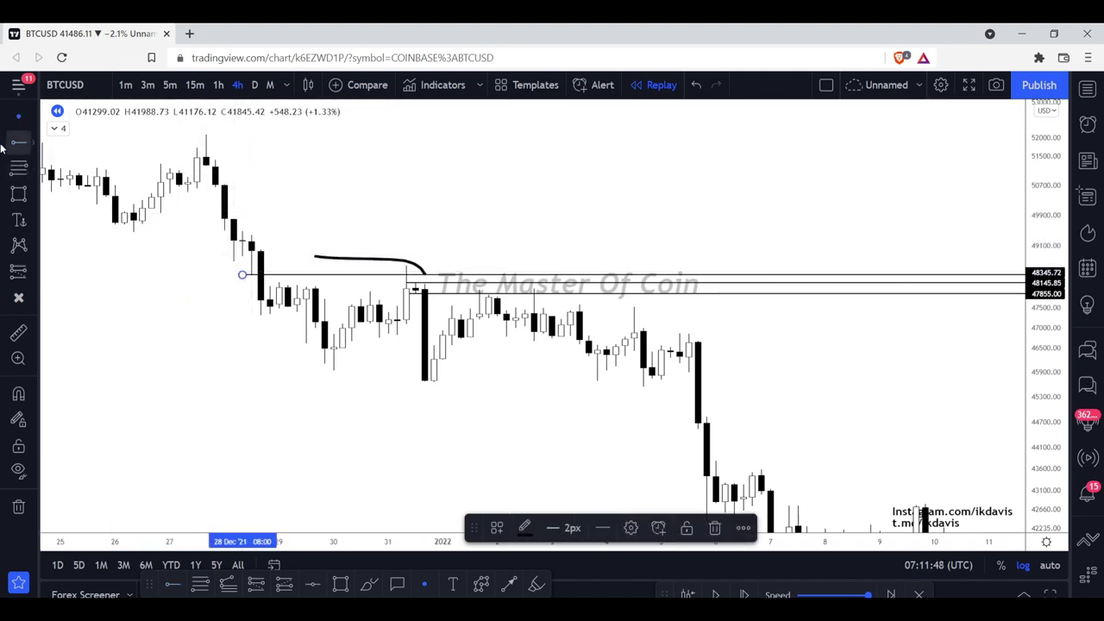
{"action": "key", "text": "alt+h"}
{"action": "left_click", "coordinate": [233, 229]}
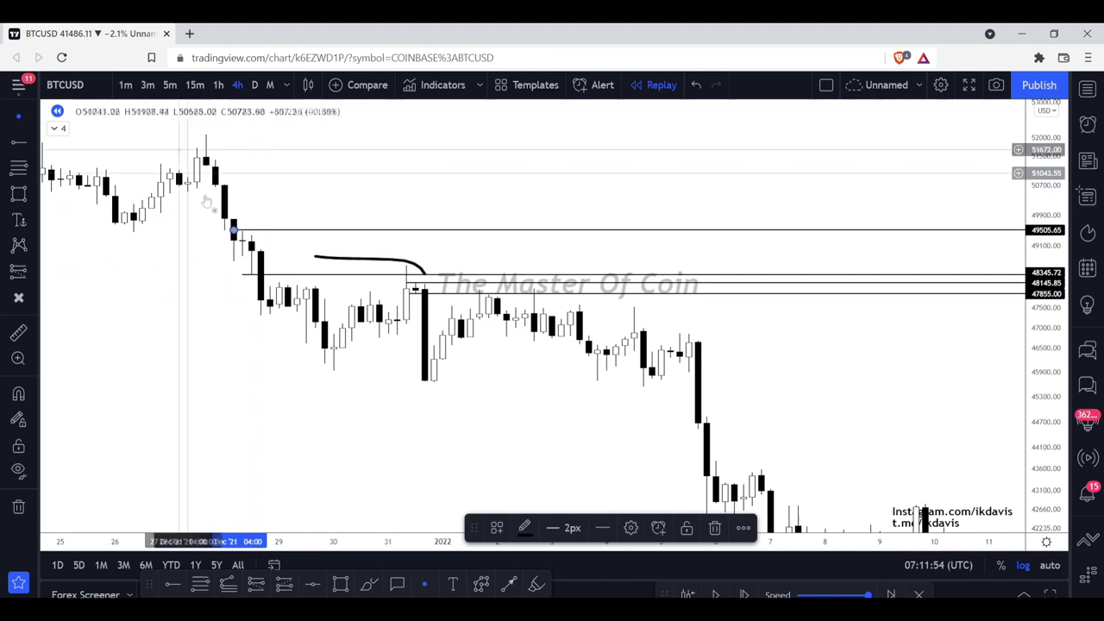
Switch to the 8h timeframe and delete the old 48145.85 line
{"action": "type", "text": "8h"}
{"action": "key", "text": "Return"}
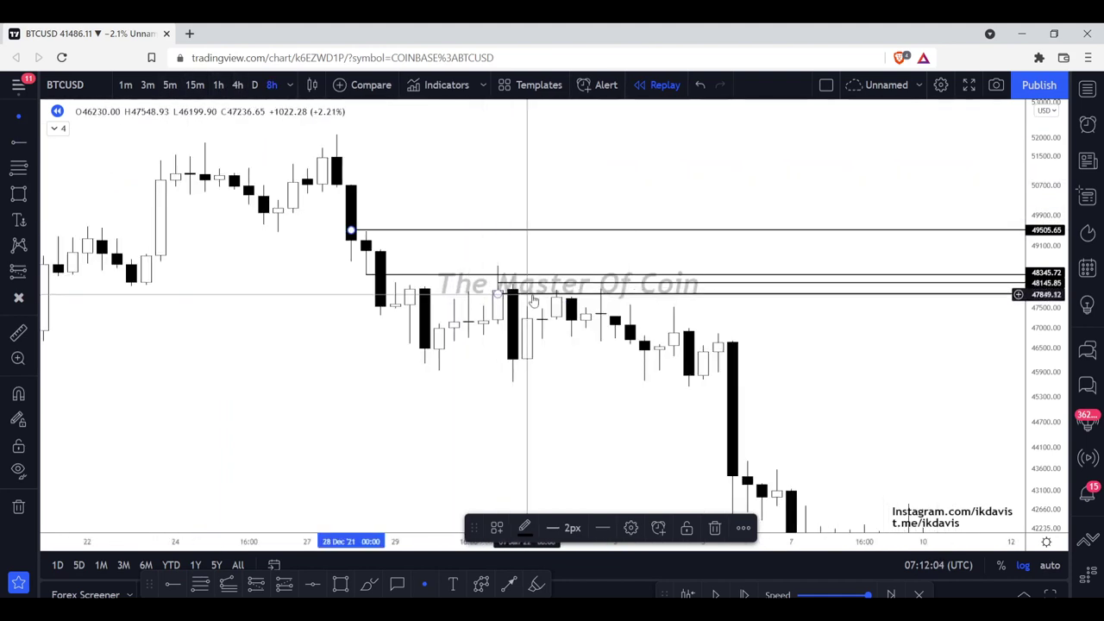
{"action": "left_click", "coordinate": [714, 528]}
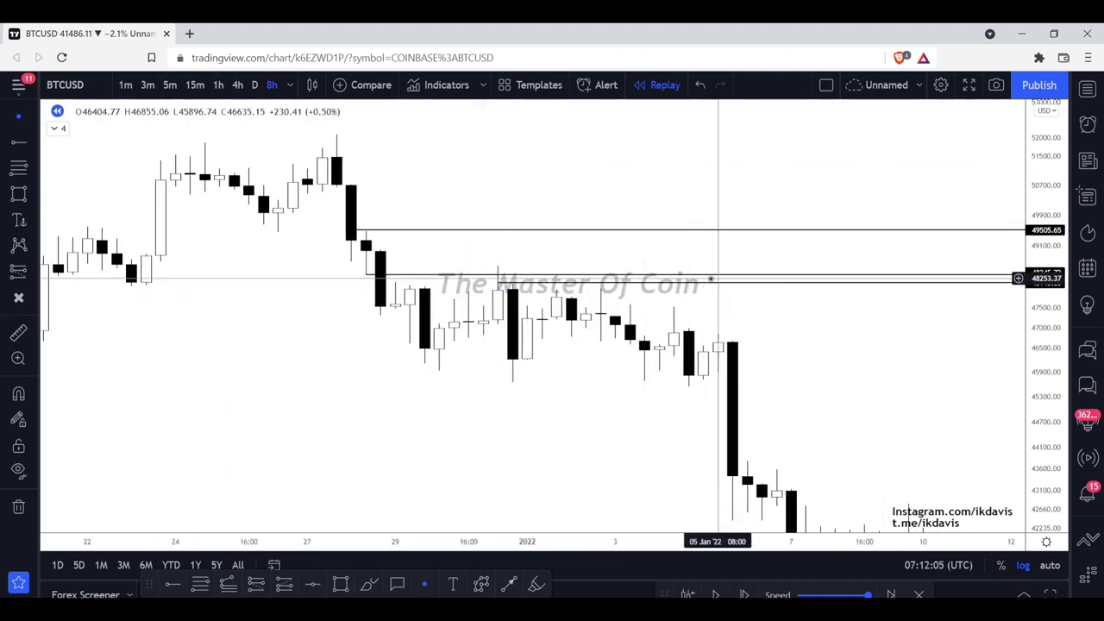
Select the Short Position tool from the position tools list
{"action": "left_click", "coordinate": [509, 586]}
{"action": "left_click", "coordinate": [33, 271]}
{"action": "left_click", "coordinate": [78, 301]}
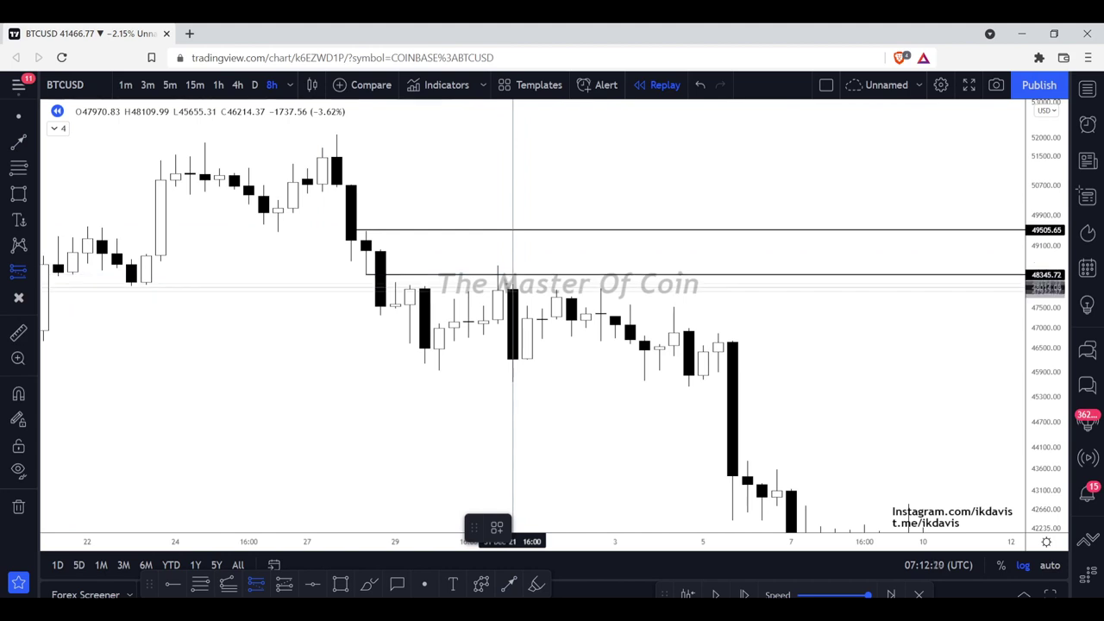
Zoom the 8-hour chart out and back in to frame the late-December zone
{"action": "scroll", "coordinate": [509, 276], "scroll_direction": "down", "scroll_amount": 3}
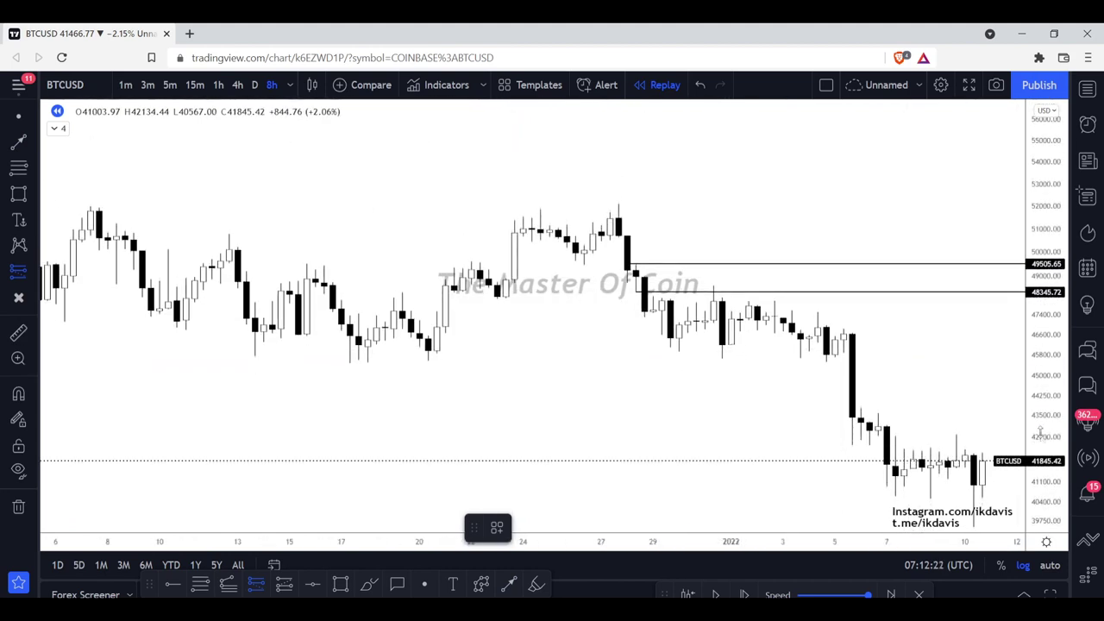
{"action": "scroll", "coordinate": [409, 394], "scroll_direction": "up", "scroll_amount": 3}
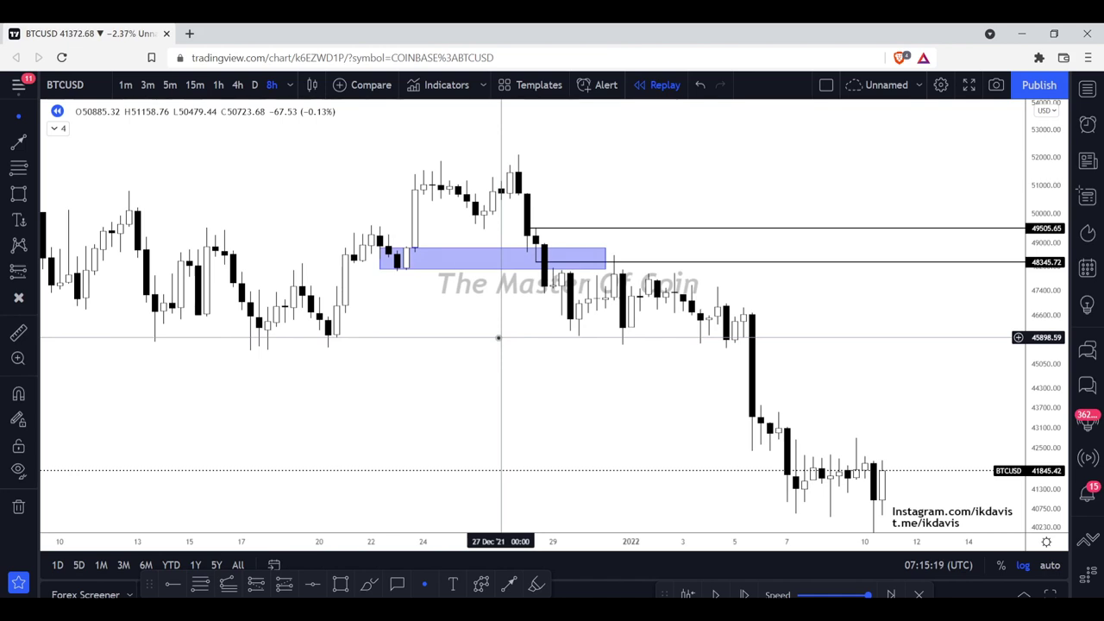
Set the anchored text's font size to 40 and underline it with a short brush stroke
{"action": "double_click", "coordinate": [548, 379]}
{"action": "left_click", "coordinate": [484, 223]}
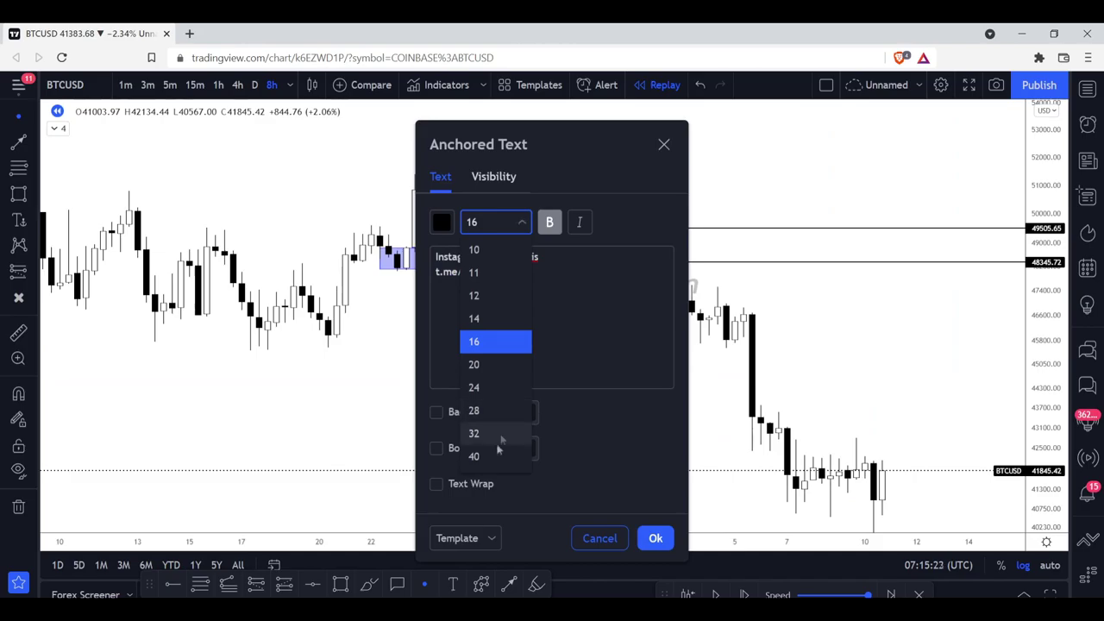
{"action": "left_click", "coordinate": [500, 453]}
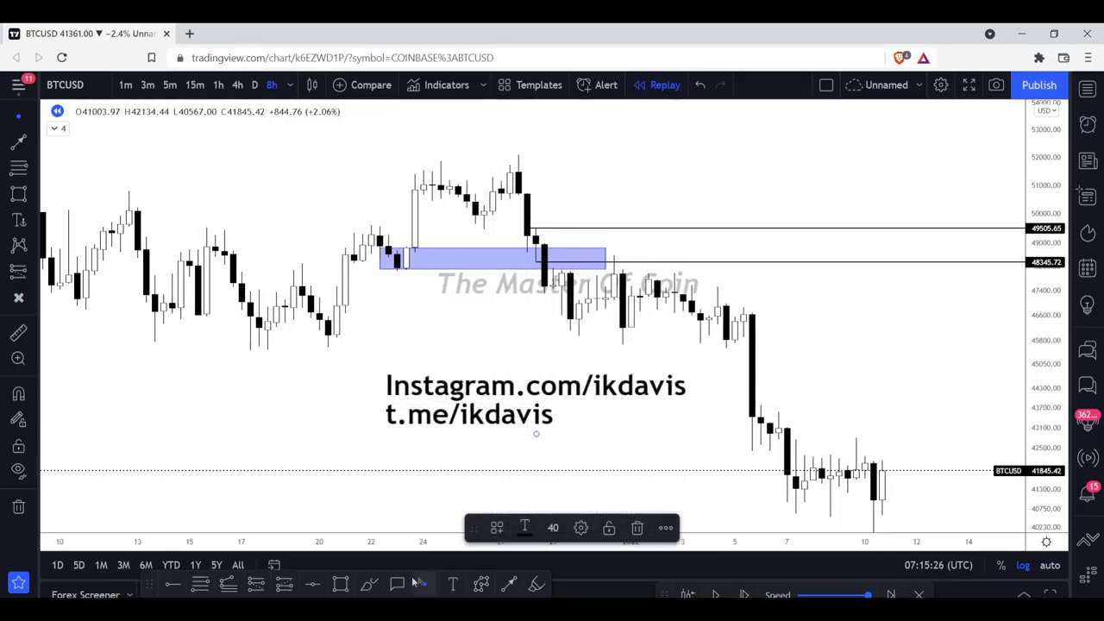
{"action": "left_click", "coordinate": [369, 585]}
{"action": "left_click_drag", "start_coordinate": [582, 406], "coordinate": [701, 407]}
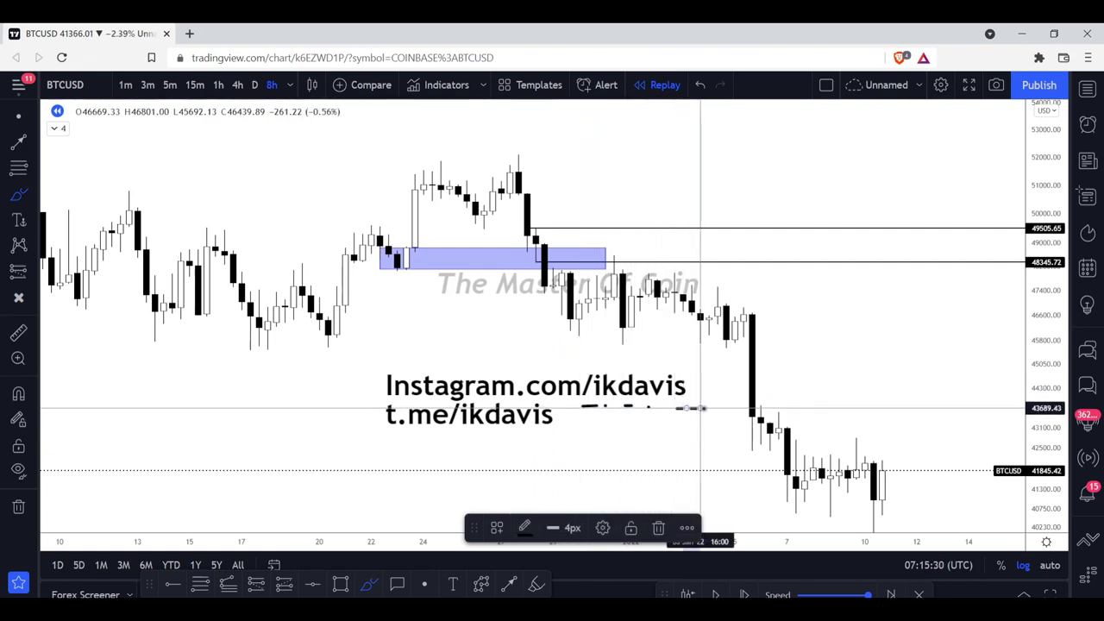